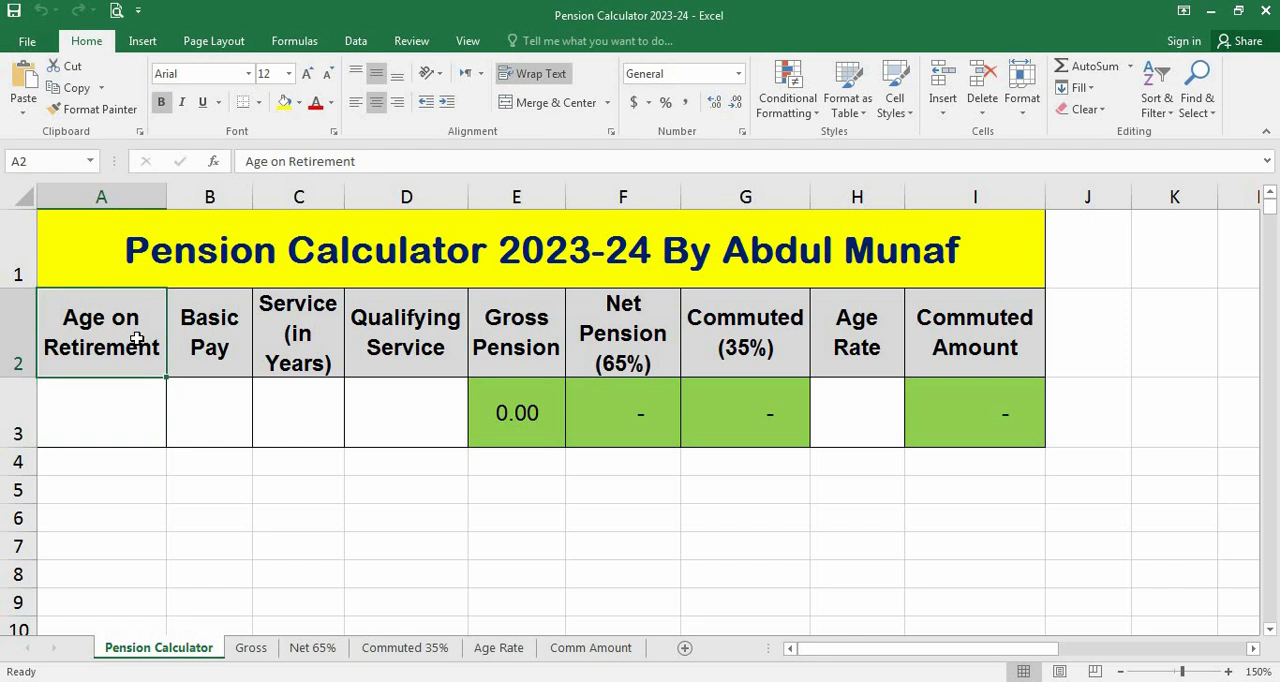
# Enter 55 as the Age on Retirement in A3 and 55000 as the Basic Pay in B3
pyautogui.click(118, 400)
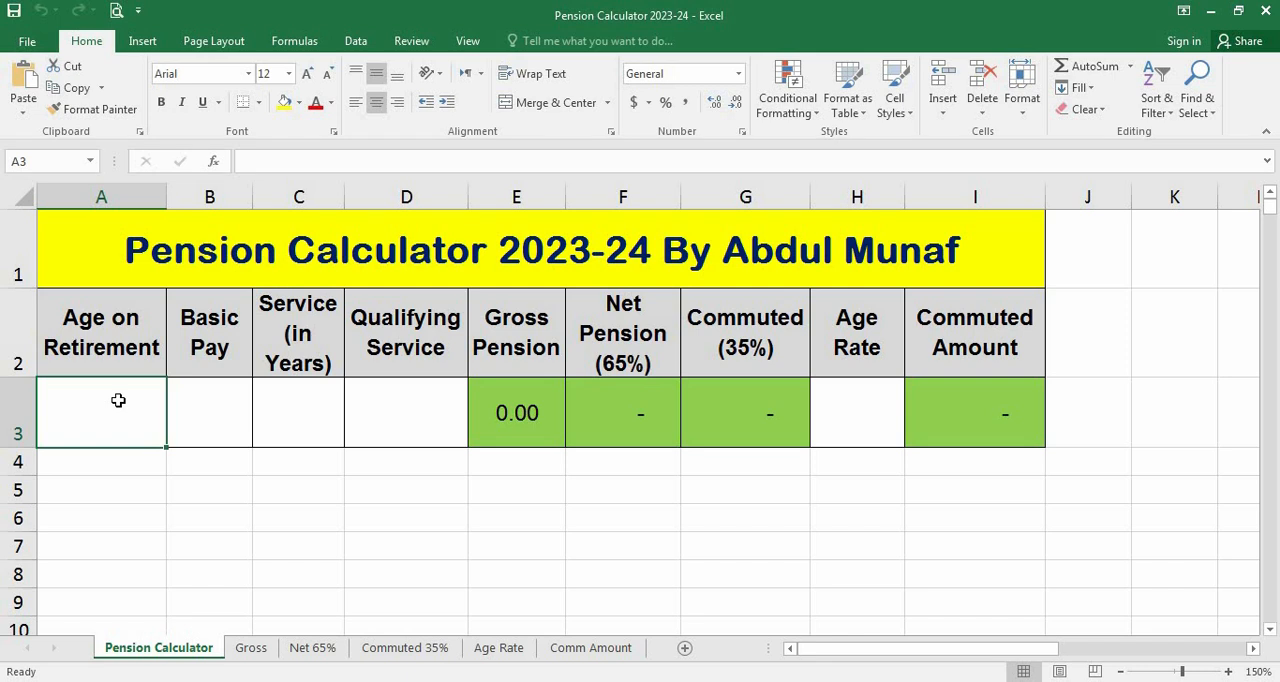
pyautogui.write('55')
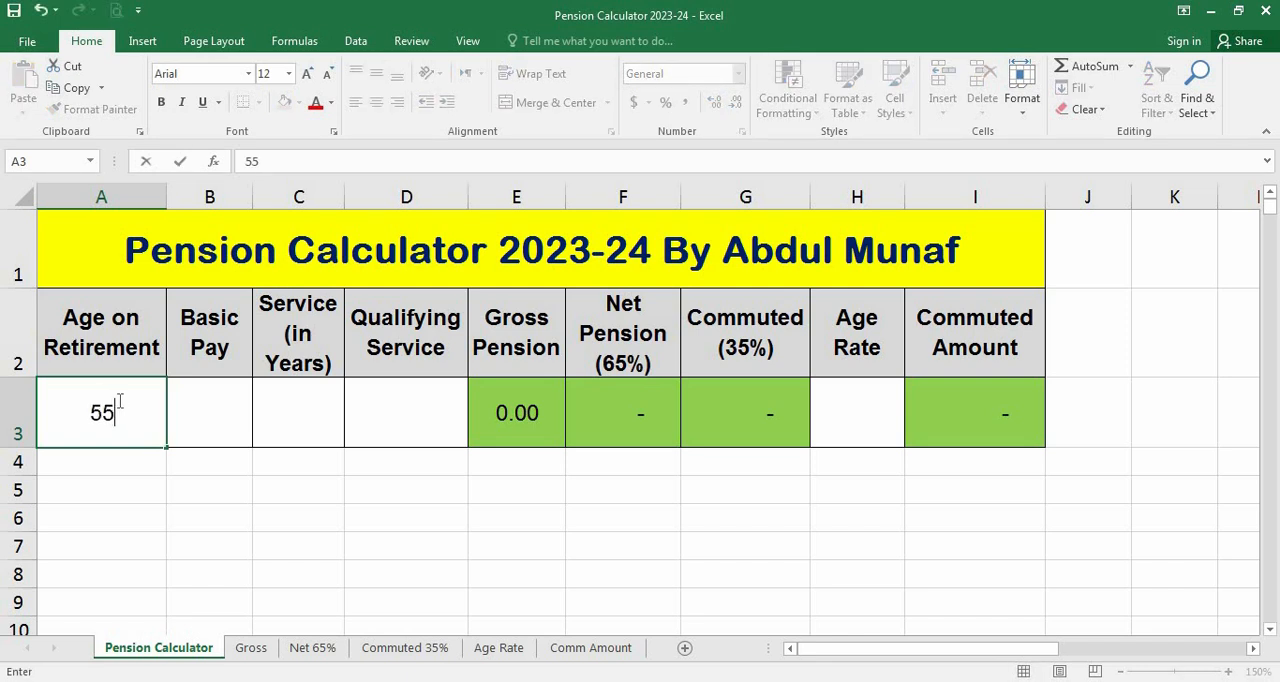
pyautogui.press('Tab')
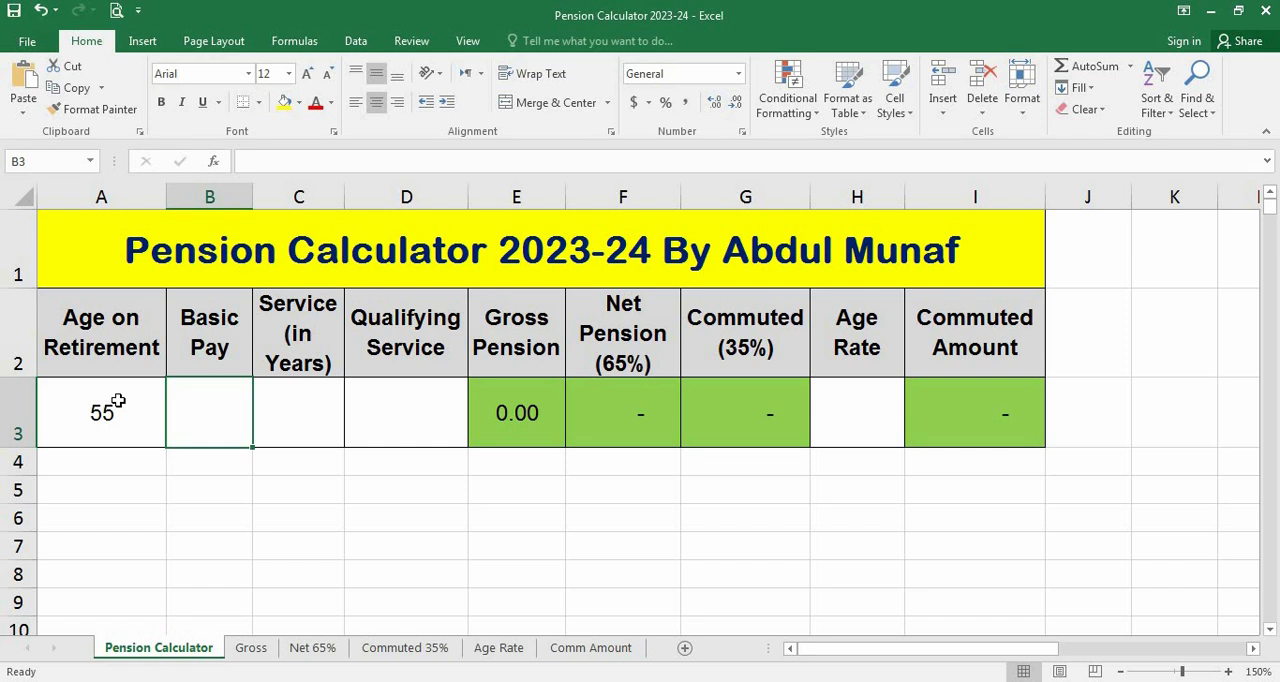
pyautogui.write('5500')
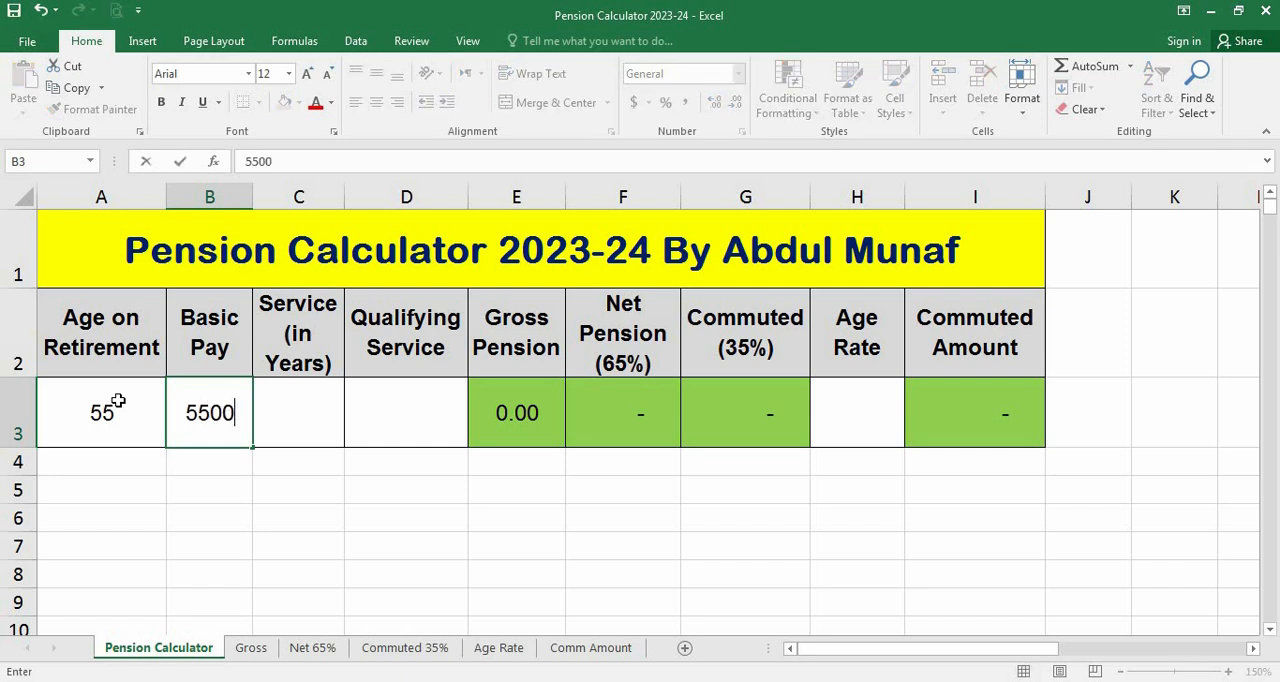
pyautogui.write('0')
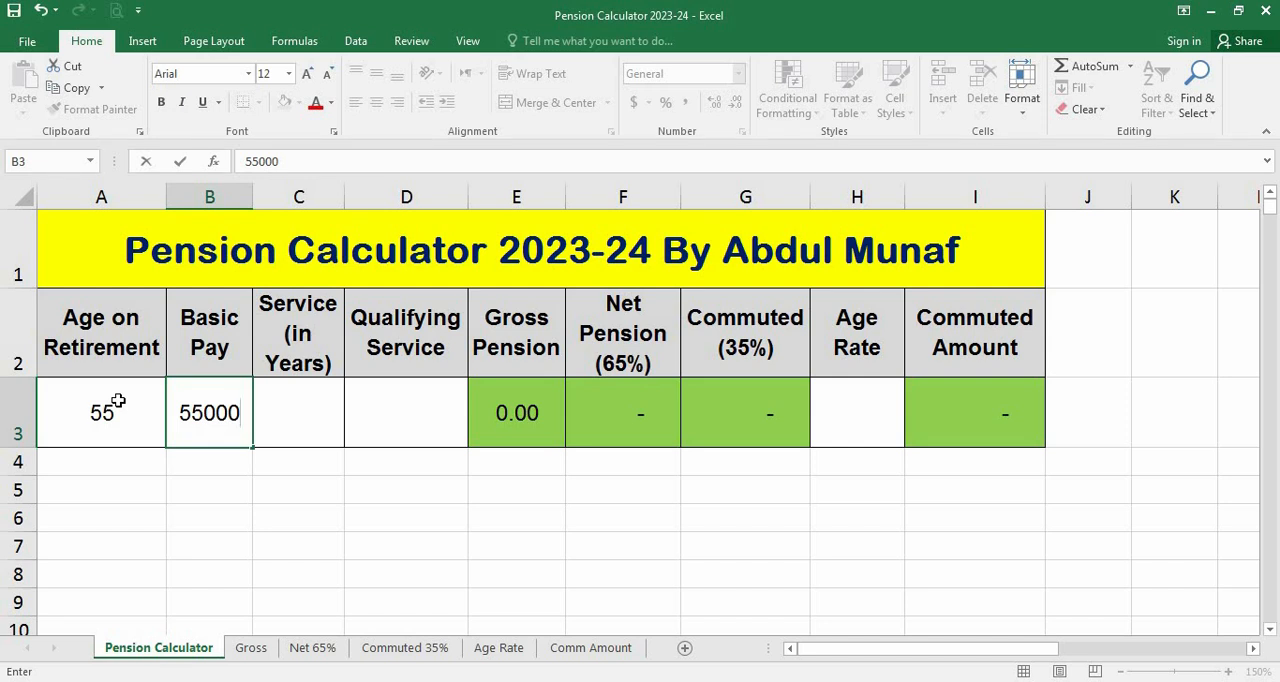
pyautogui.press('Tab')
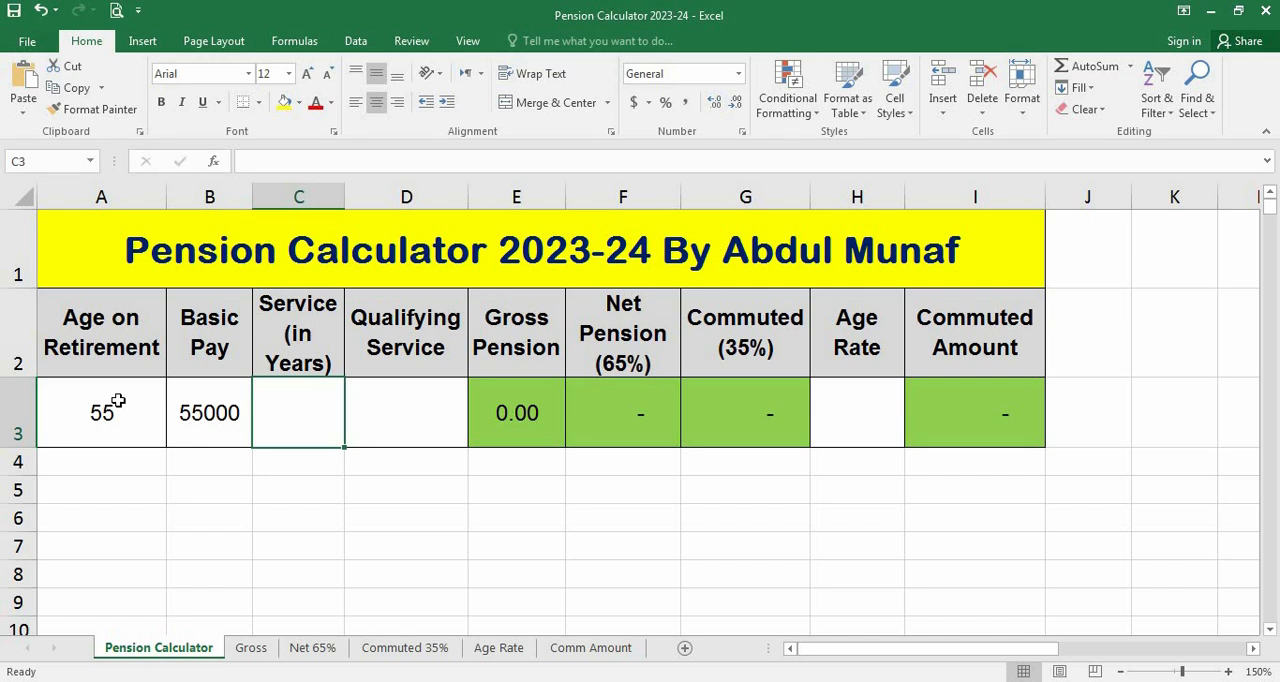
# Enter 25 for both Service (in Years) in C3 and Qualifying Service in D3
pyautogui.press('Right')
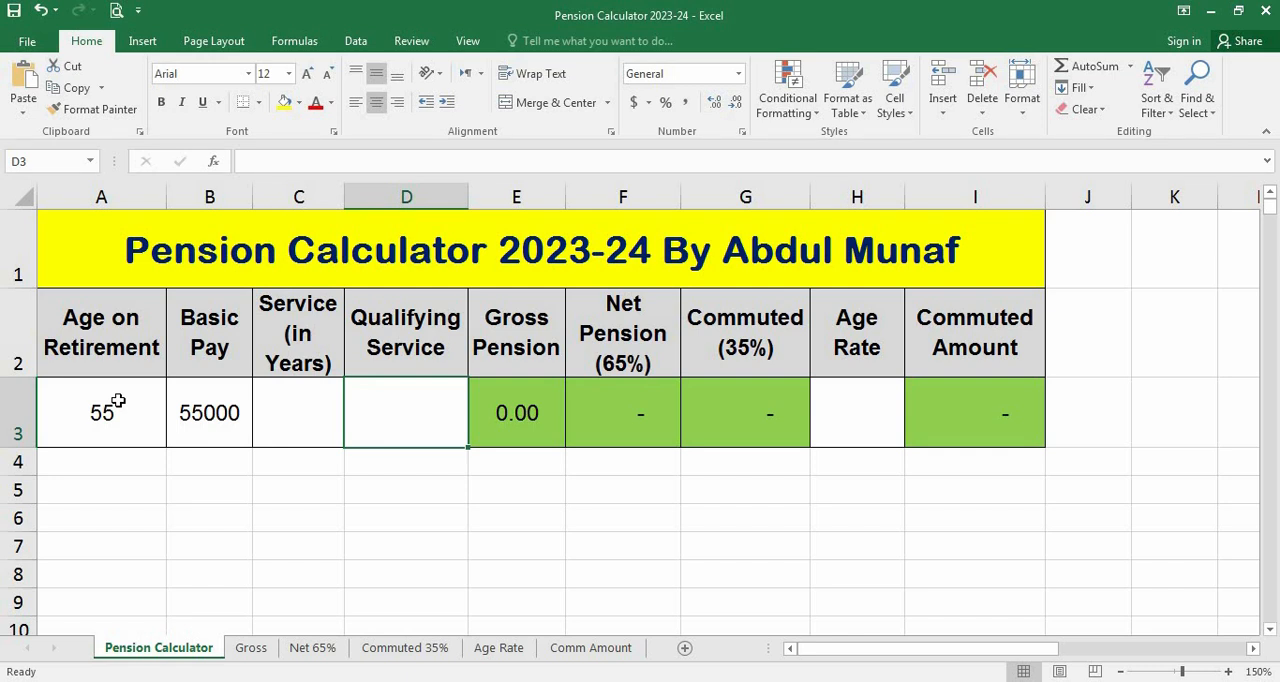
pyautogui.press('Left')
pyautogui.write('25')
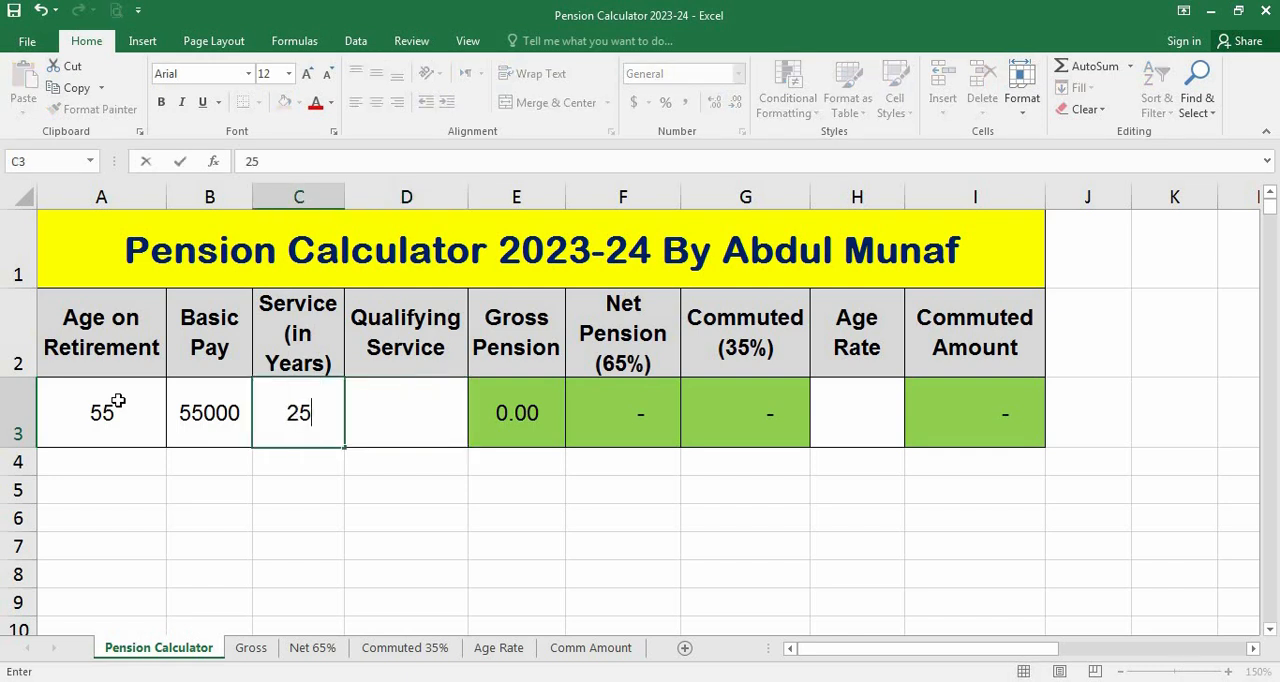
pyautogui.press('Right')
pyautogui.write('25')
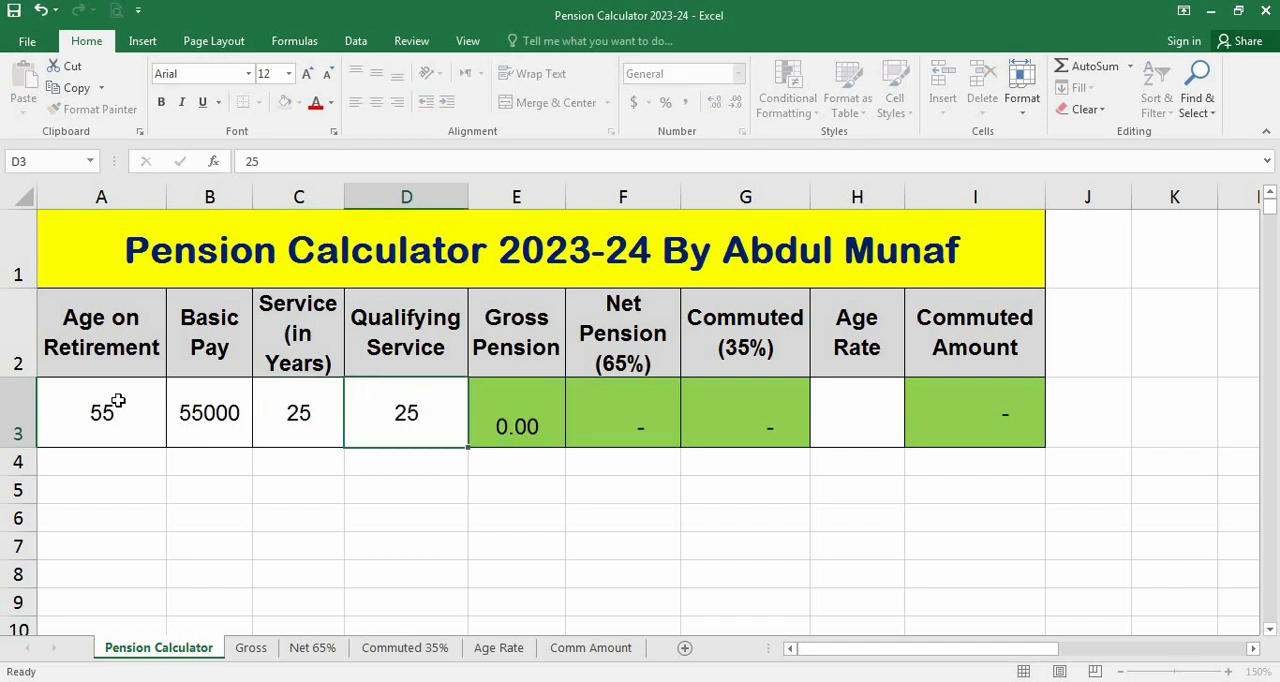
pyautogui.press('Left')
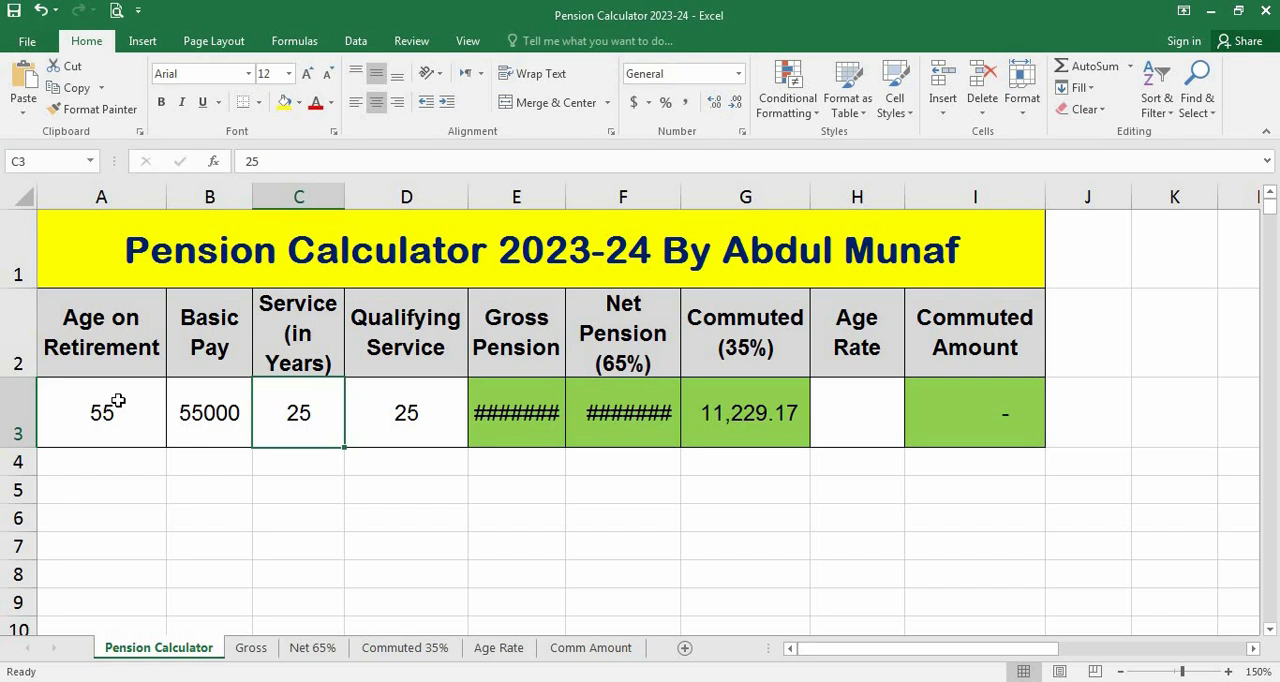
pyautogui.press('Right')
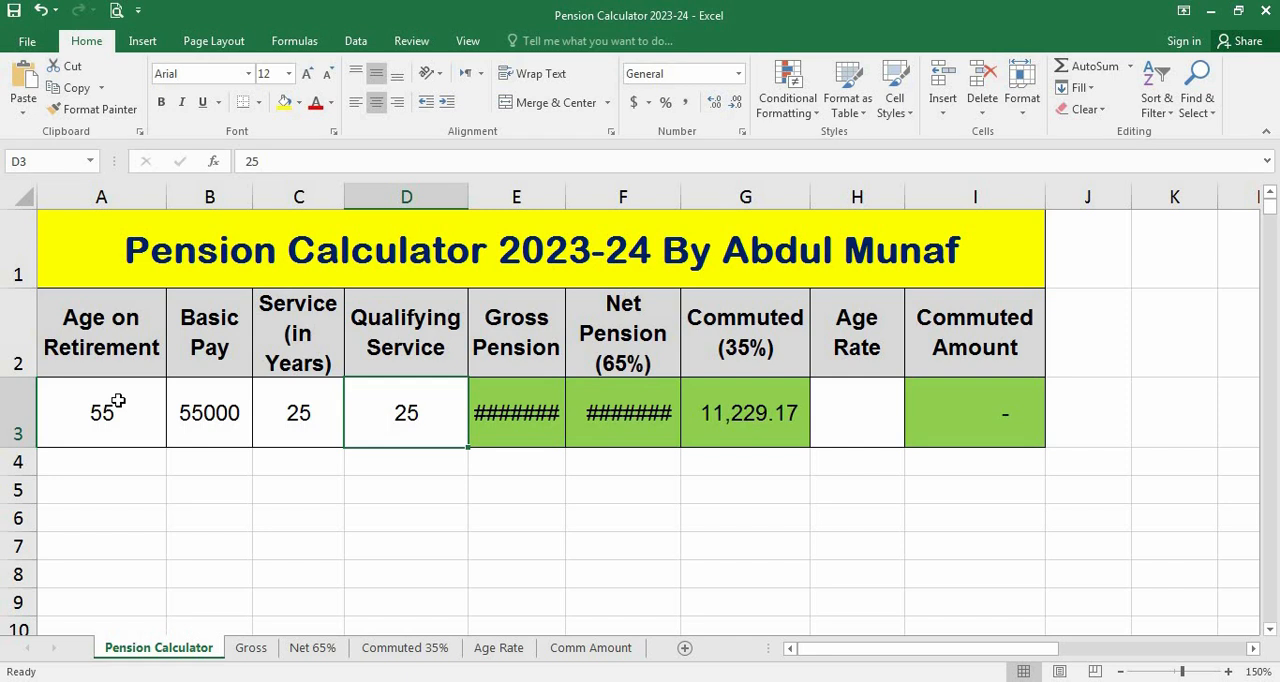
# Change Service (in Years) to 31 and Qualifying Service to 30 in row 3
pyautogui.press('Left')
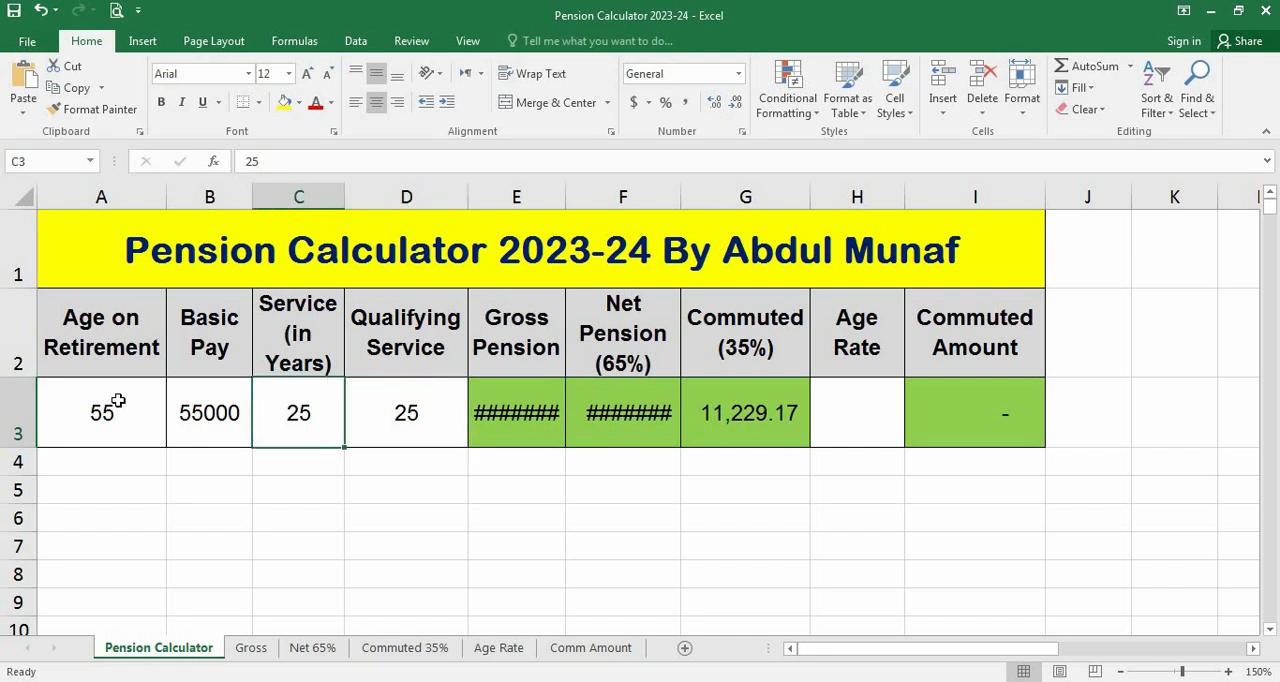
pyautogui.write('31')
pyautogui.press('Right')
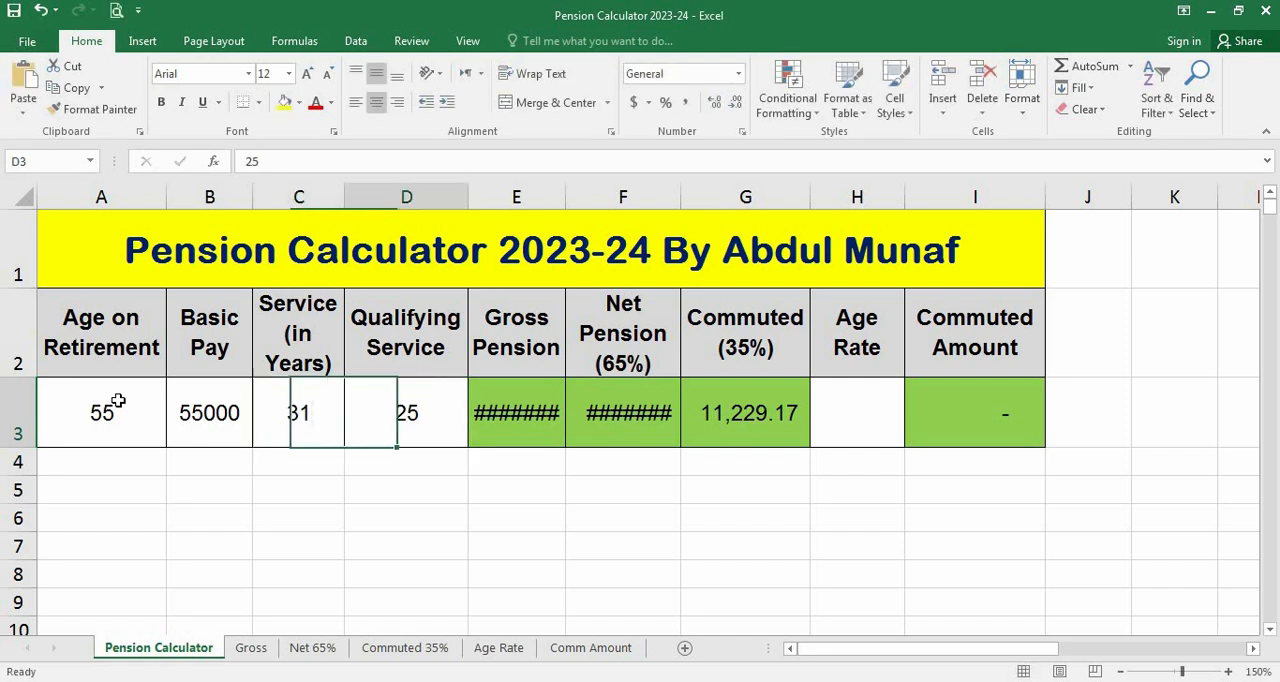
pyautogui.write('30')
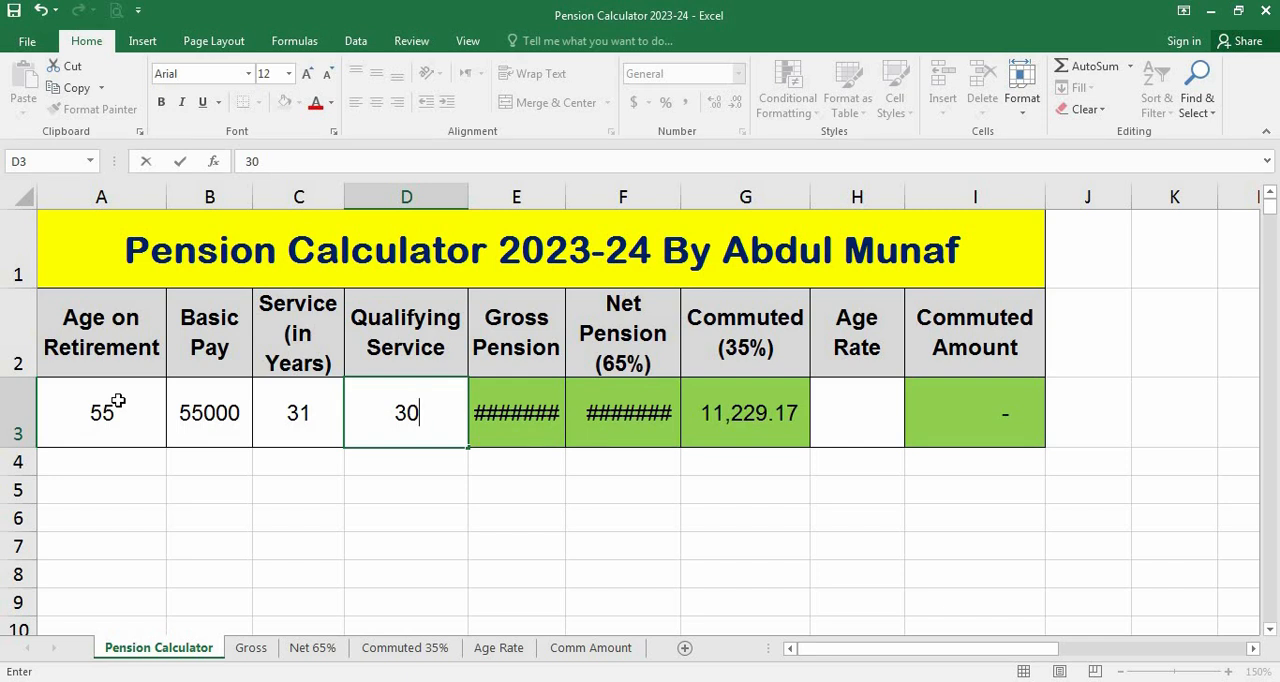
pyautogui.press('Left')
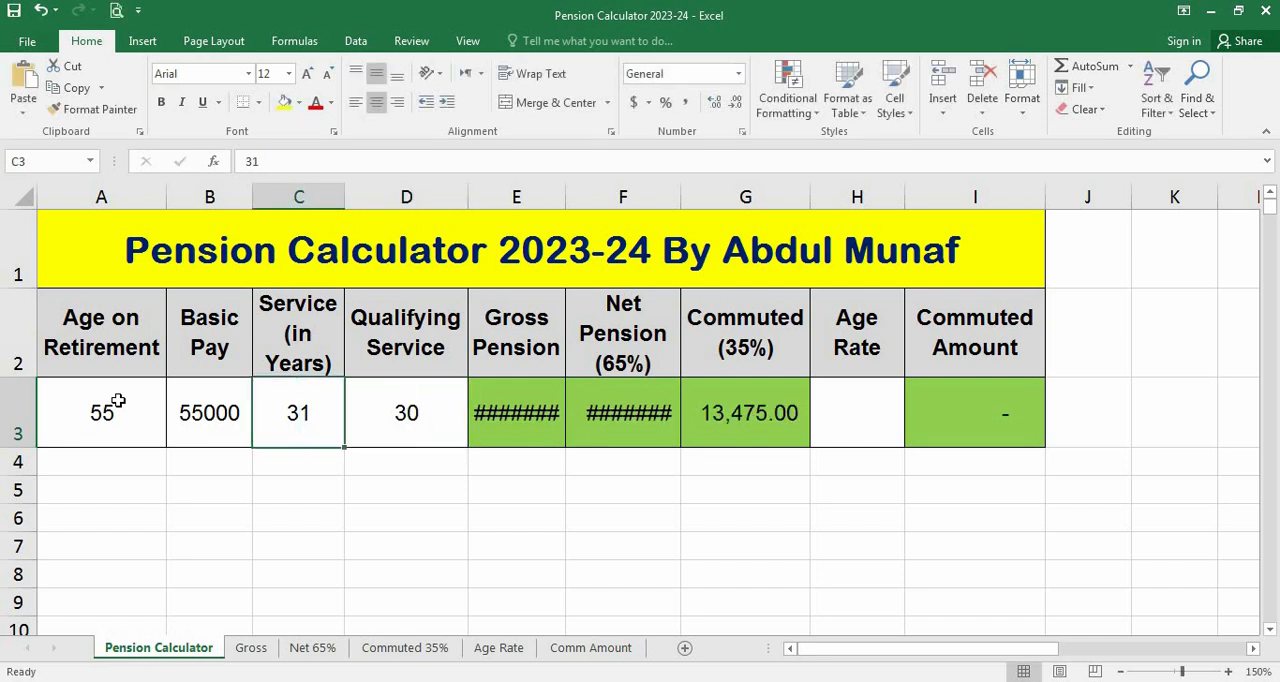
# Set Service (in Years) and Qualifying Service in row 3 back to 25 each
pyautogui.write('25')
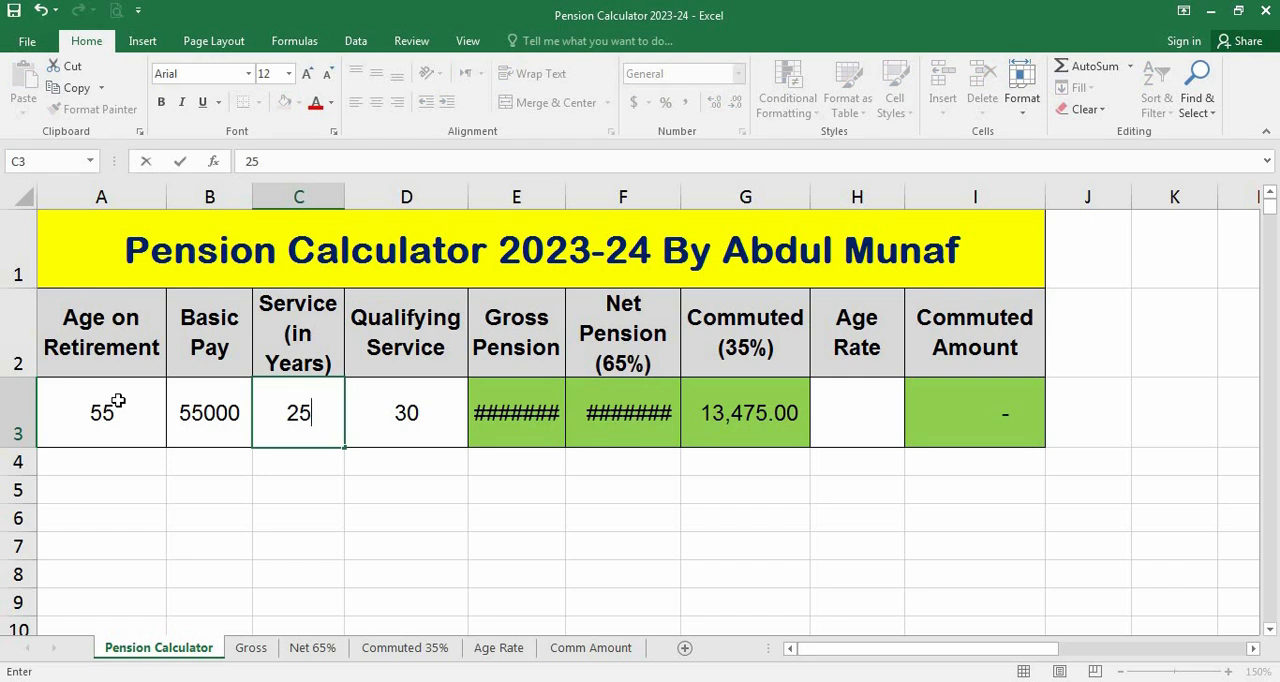
pyautogui.press('Right')
pyautogui.write('25')
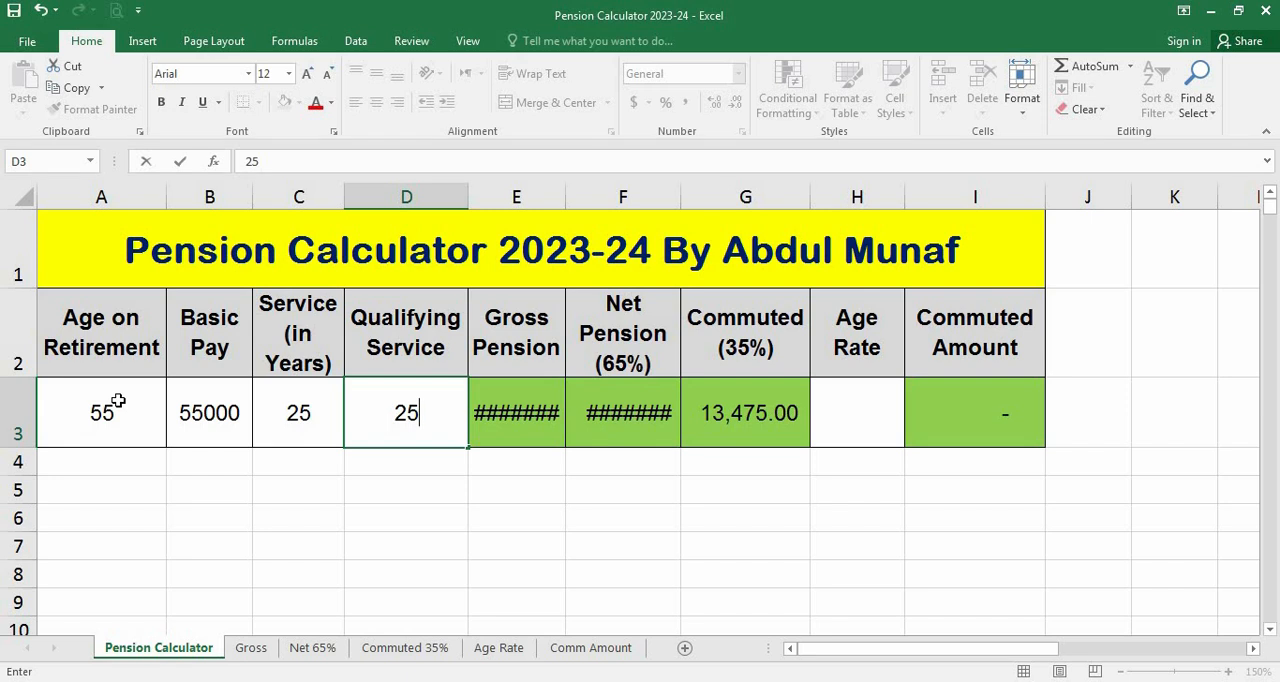
pyautogui.press('Right')
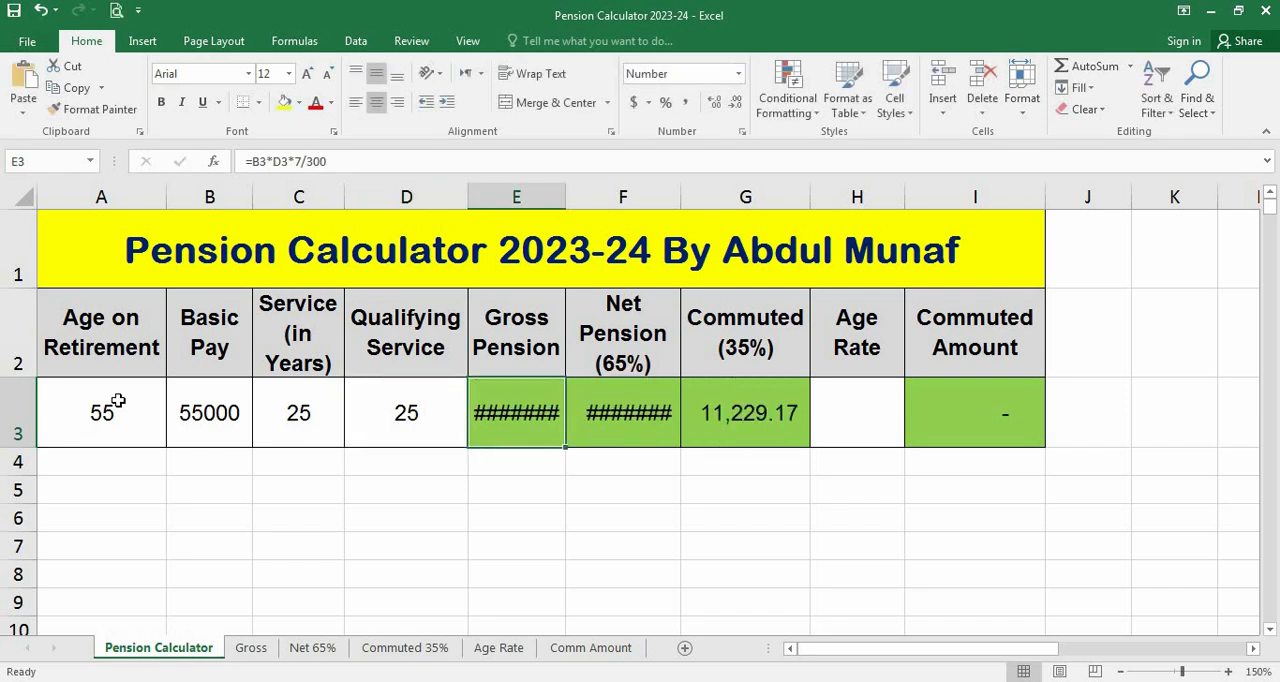
# Widen the Gross Pension and Net Pension (65%) columns enough to show their row 3 amounts in full
pyautogui.press('Right')
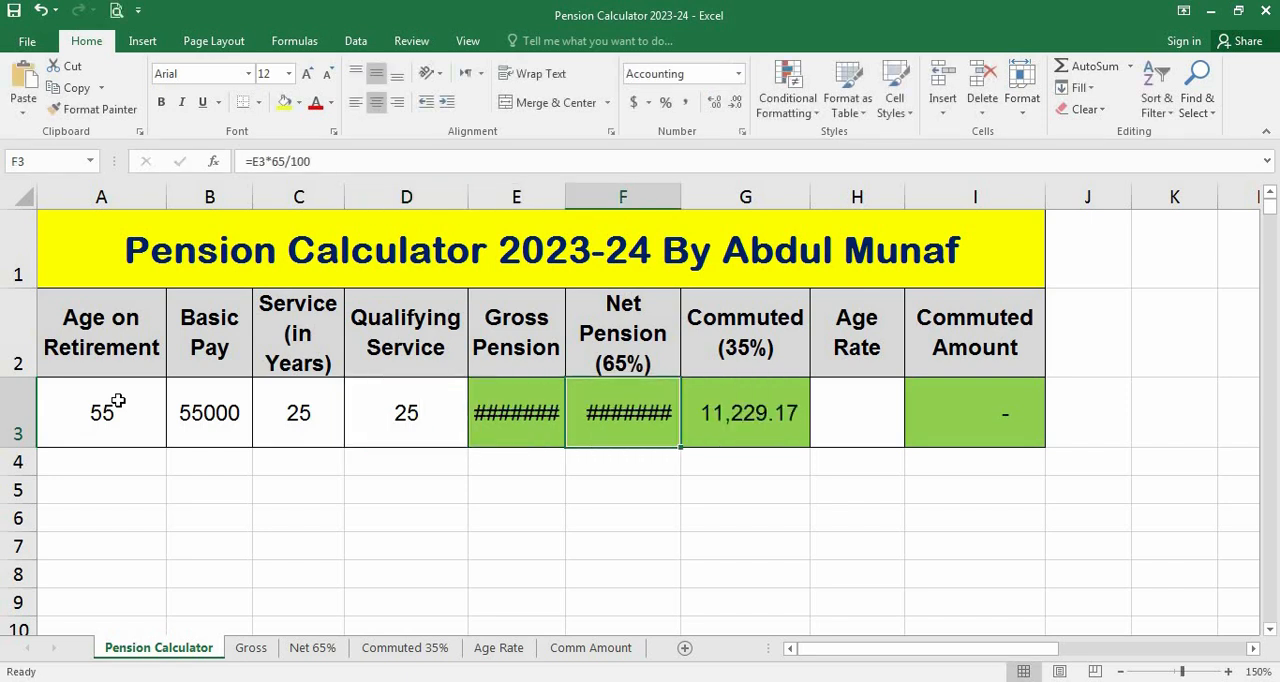
pyautogui.press('Right')
pyautogui.press('Right')
pyautogui.press('Right')
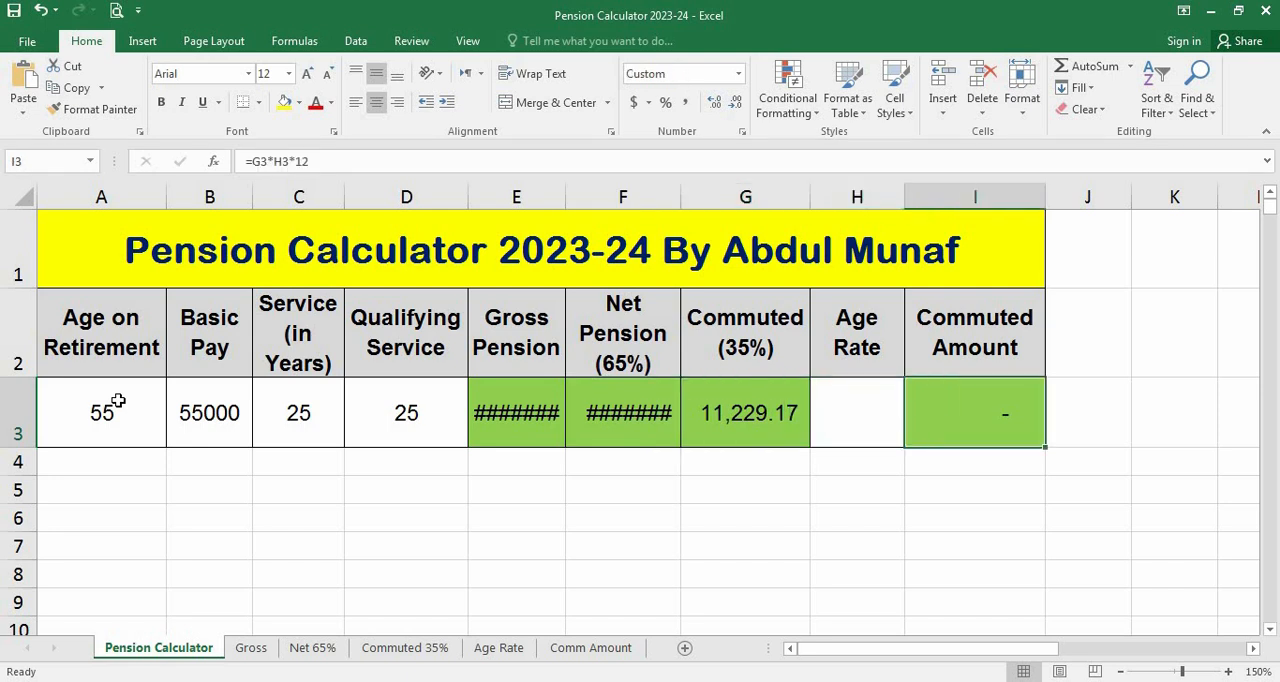
pyautogui.press('Left')
pyautogui.press('Left')
pyautogui.press('Left')
pyautogui.press('Left')
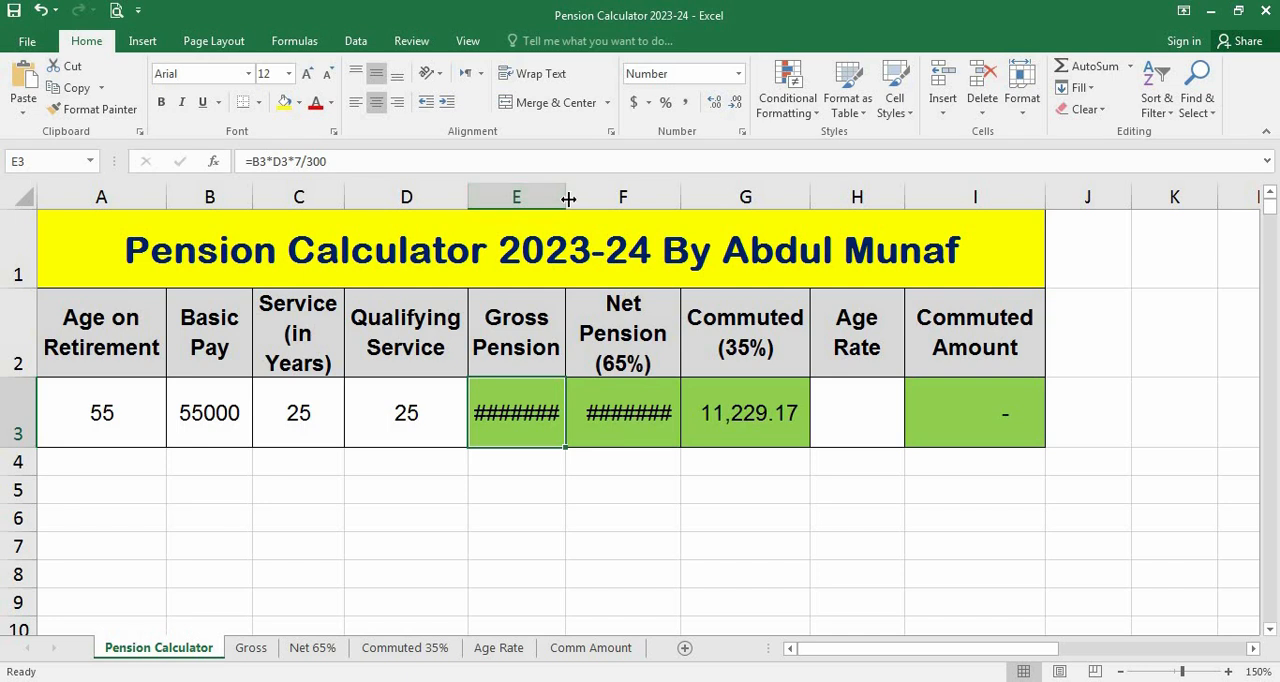
pyautogui.moveTo(566, 199); pyautogui.dragTo(583, 197)
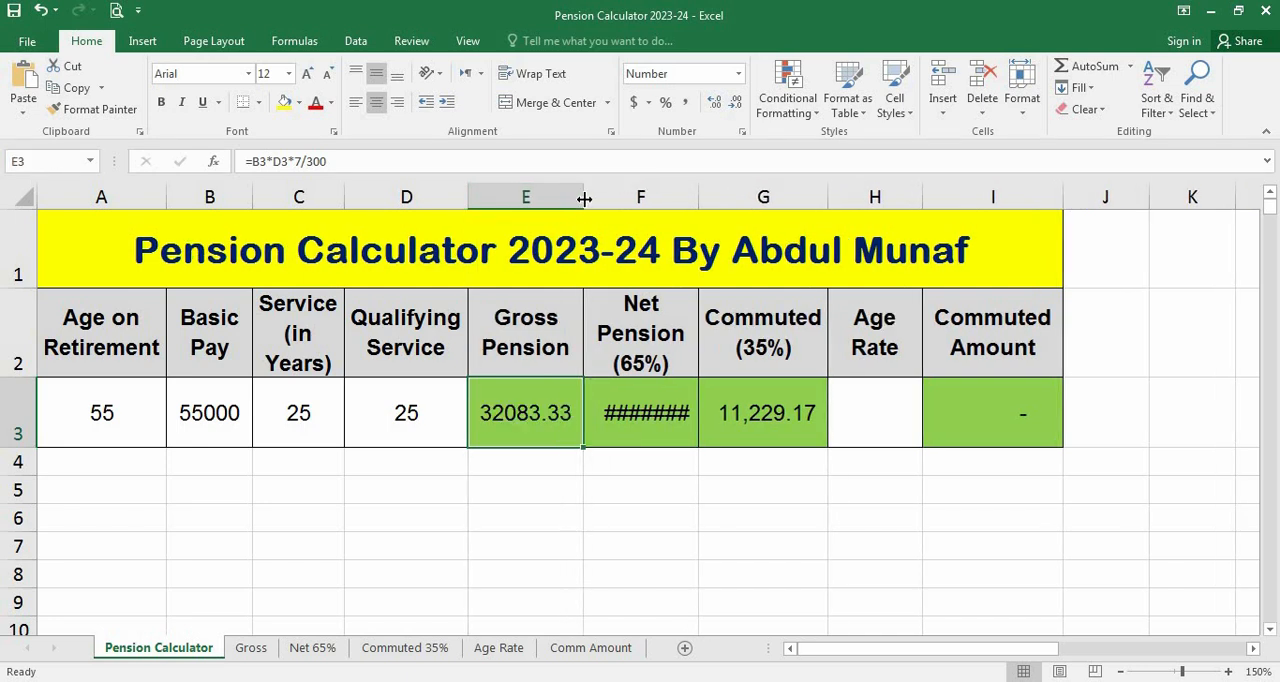
pyautogui.moveTo(698, 197); pyautogui.dragTo(715, 197)
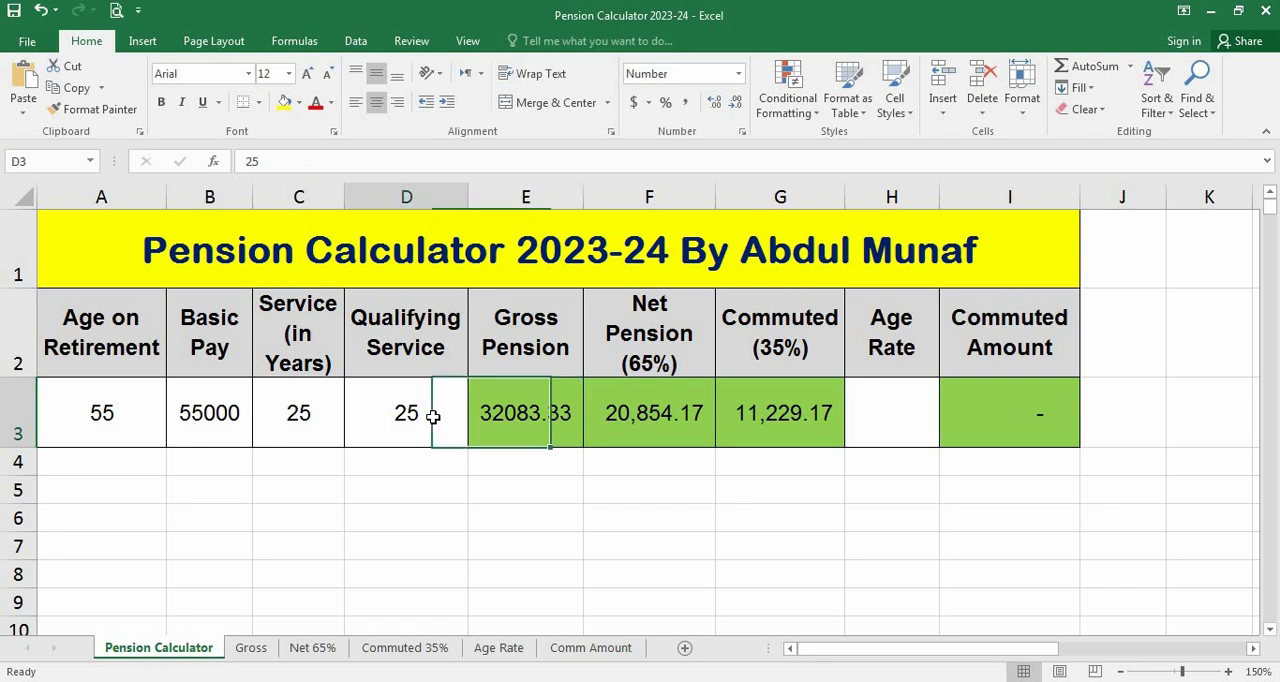
# Review the age, basic pay, service and qualifying service entries in row 3
pyautogui.click(433, 416)
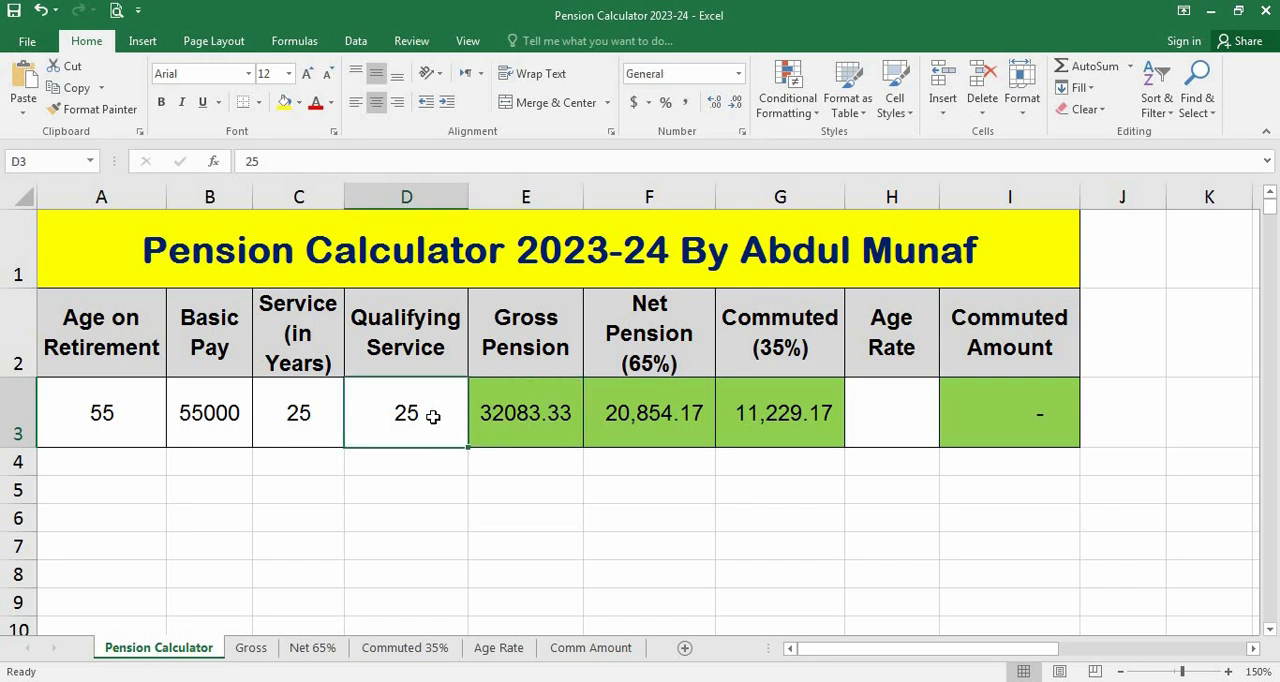
pyautogui.click(71, 410)
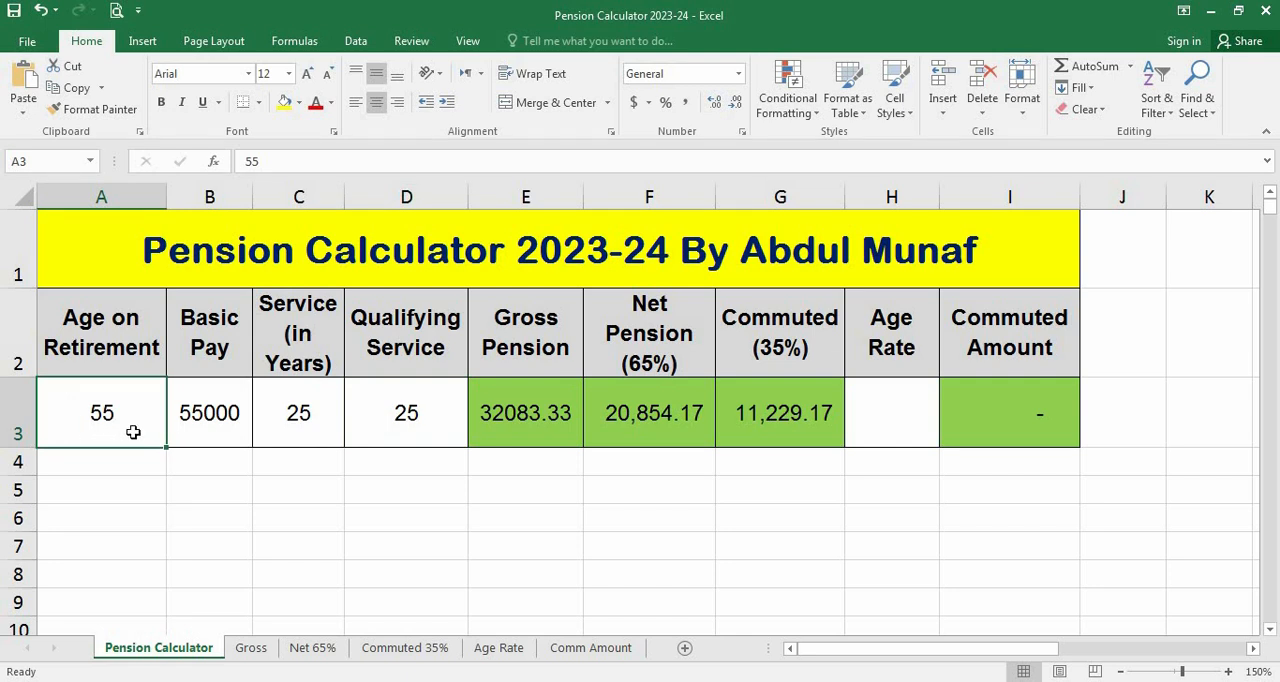
pyautogui.click(212, 437)
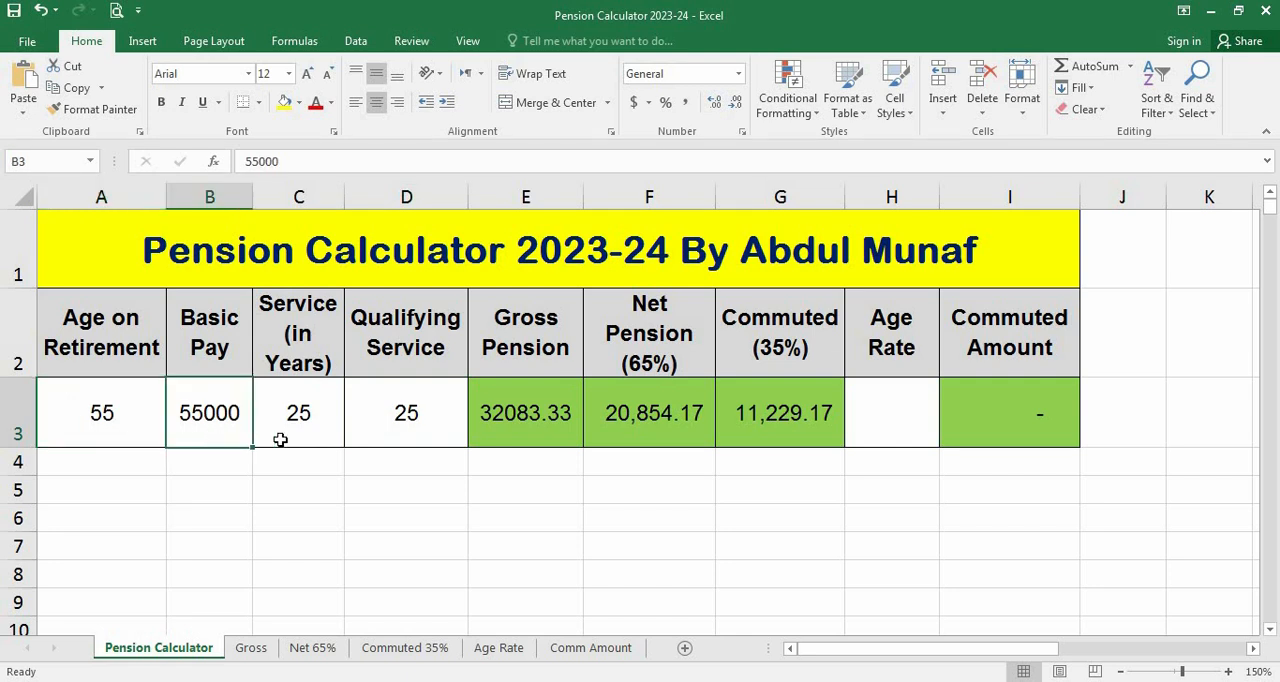
pyautogui.click(300, 440)
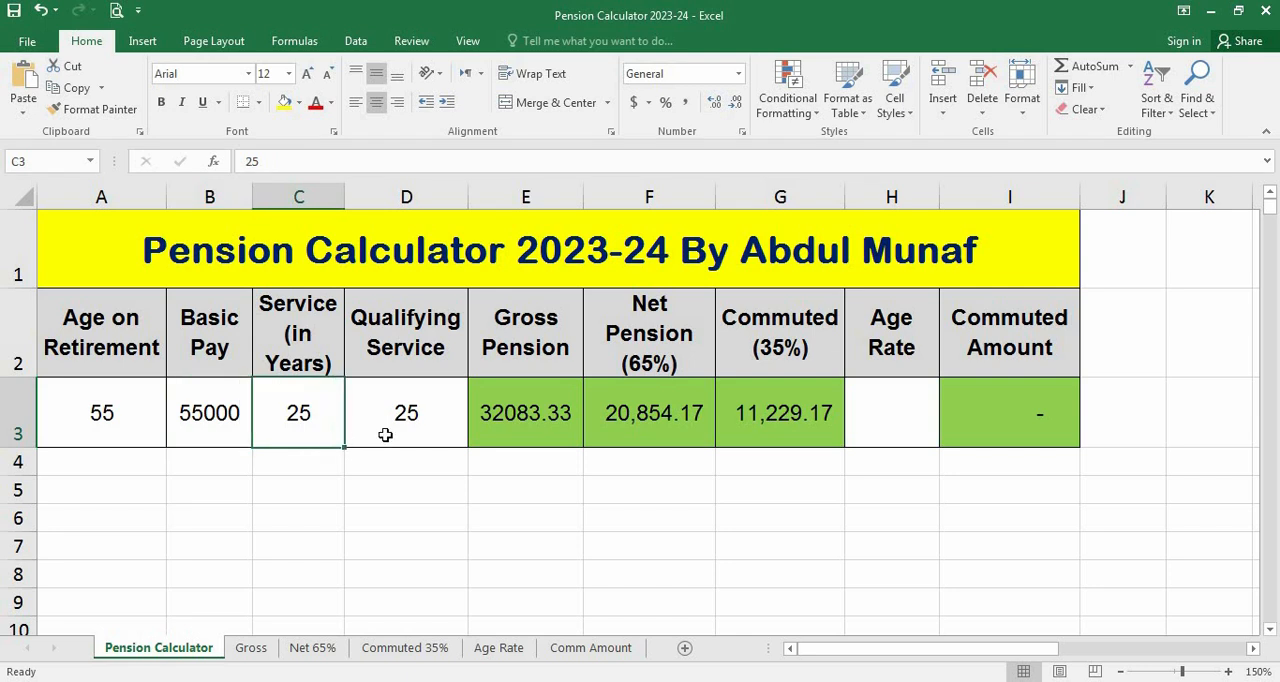
pyautogui.click(385, 435)
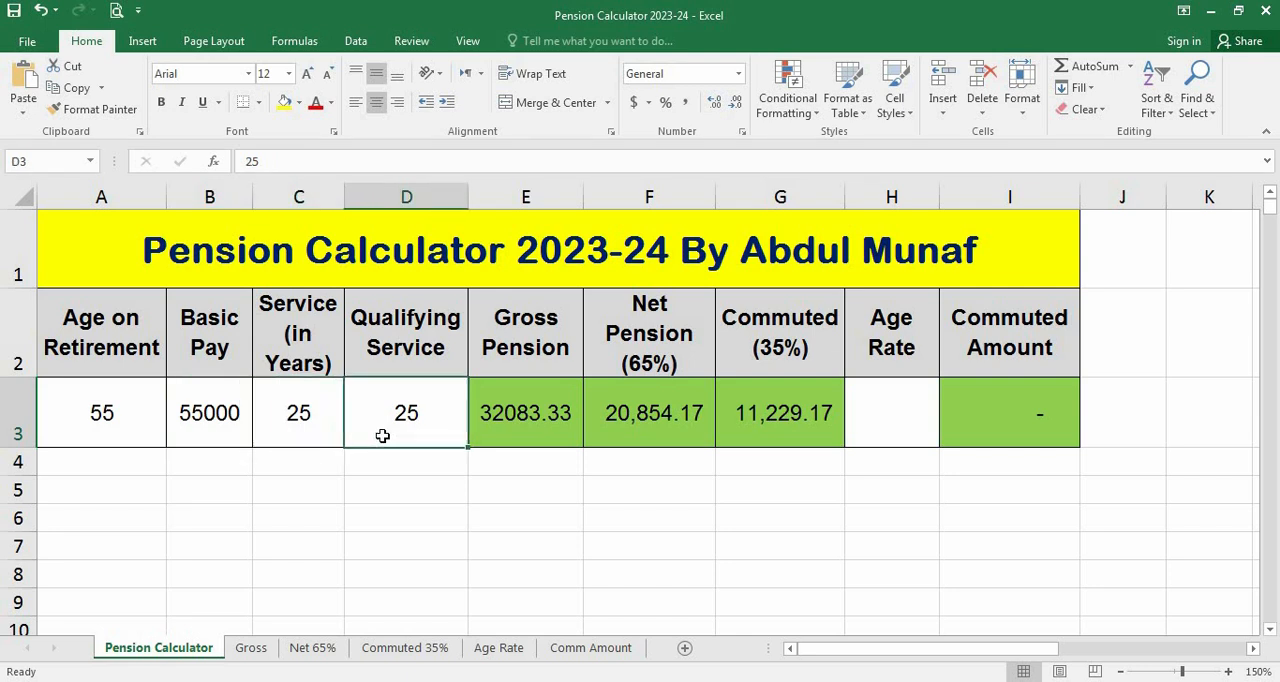
# Examine the Gross Pension formula in E3 and its explanation on the Gross sheet, then return to the Pension Calculator sheet
pyautogui.click(510, 434)
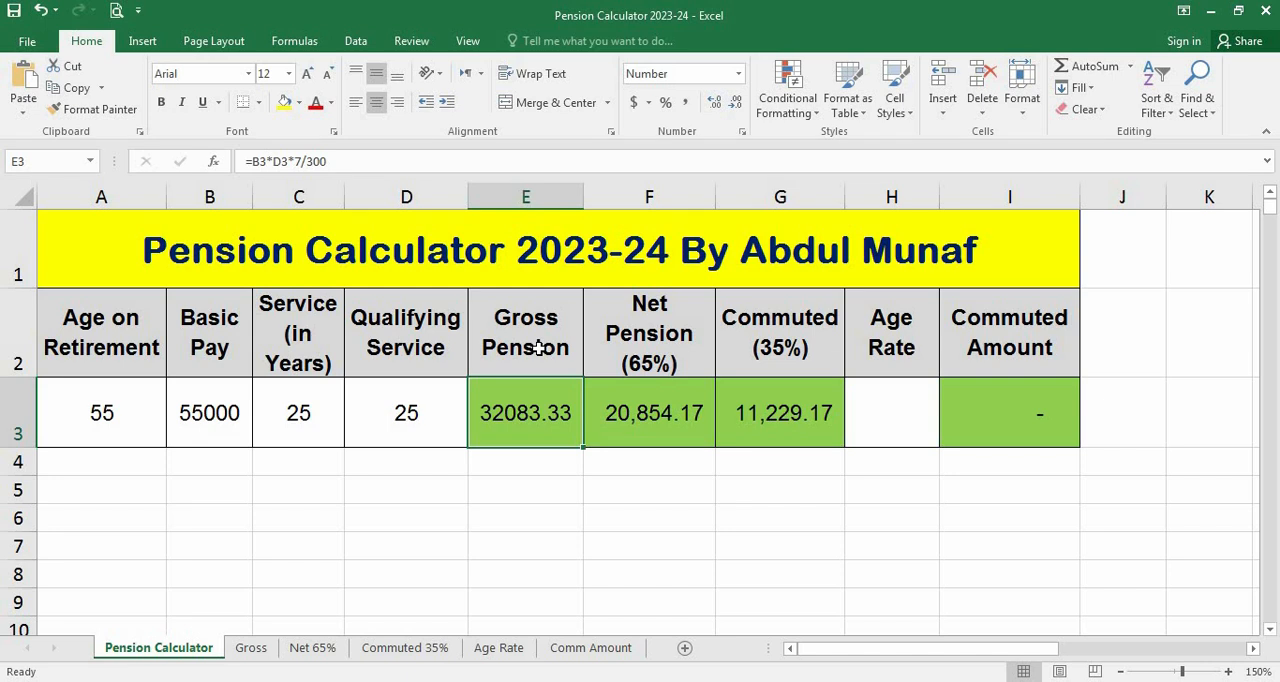
pyautogui.click(252, 650)
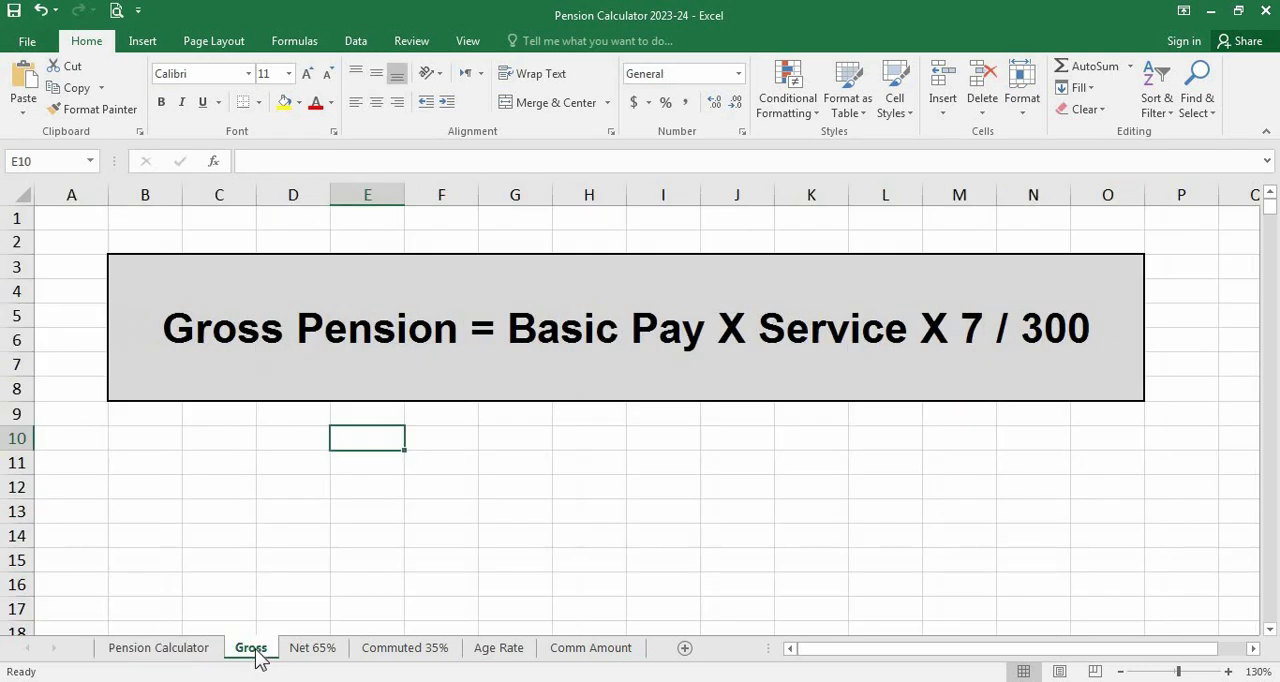
pyautogui.click(359, 373)
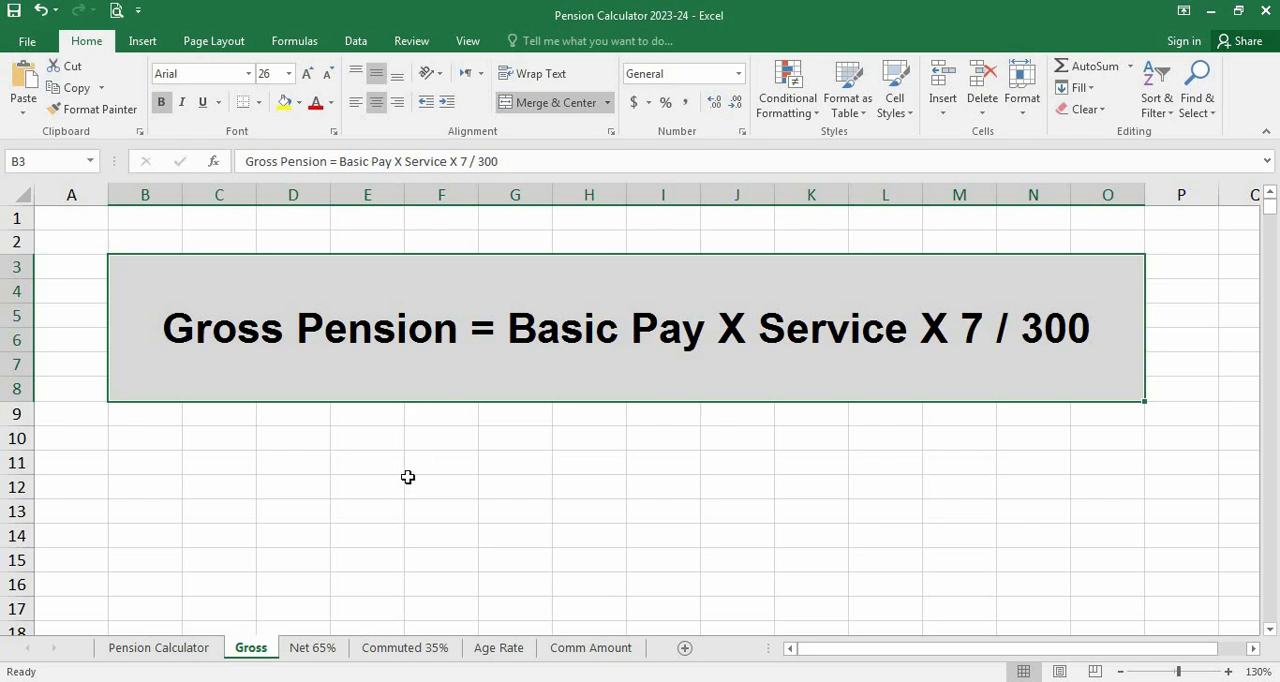
pyautogui.click(194, 650)
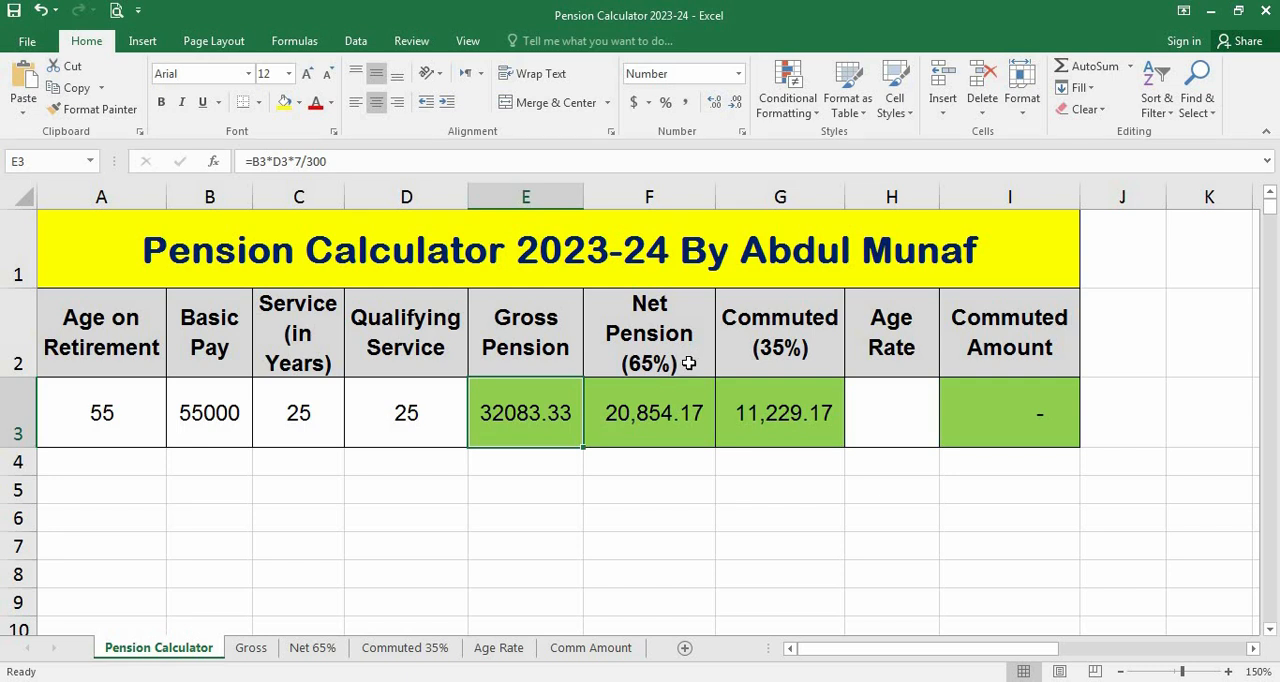
# Examine the Net Pension formula in F3 and its explanation on the Net 65% sheet, then return to the Pension Calculator sheet
pyautogui.click(647, 403)
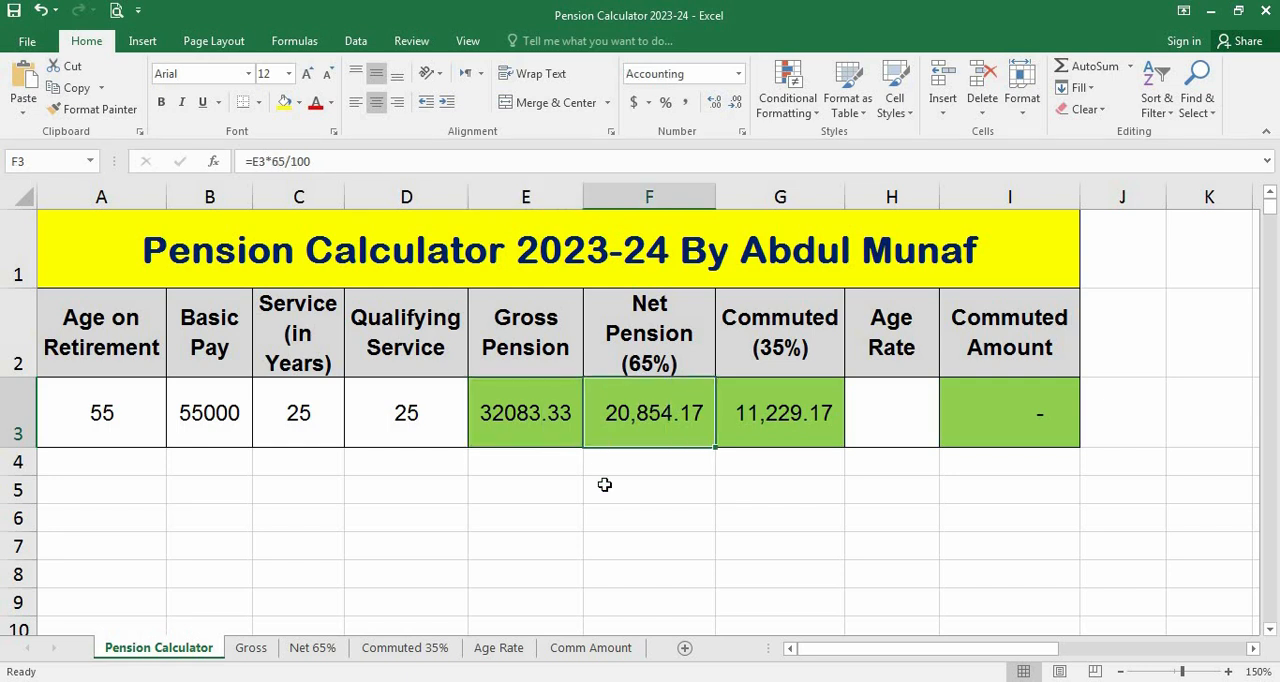
pyautogui.click(306, 650)
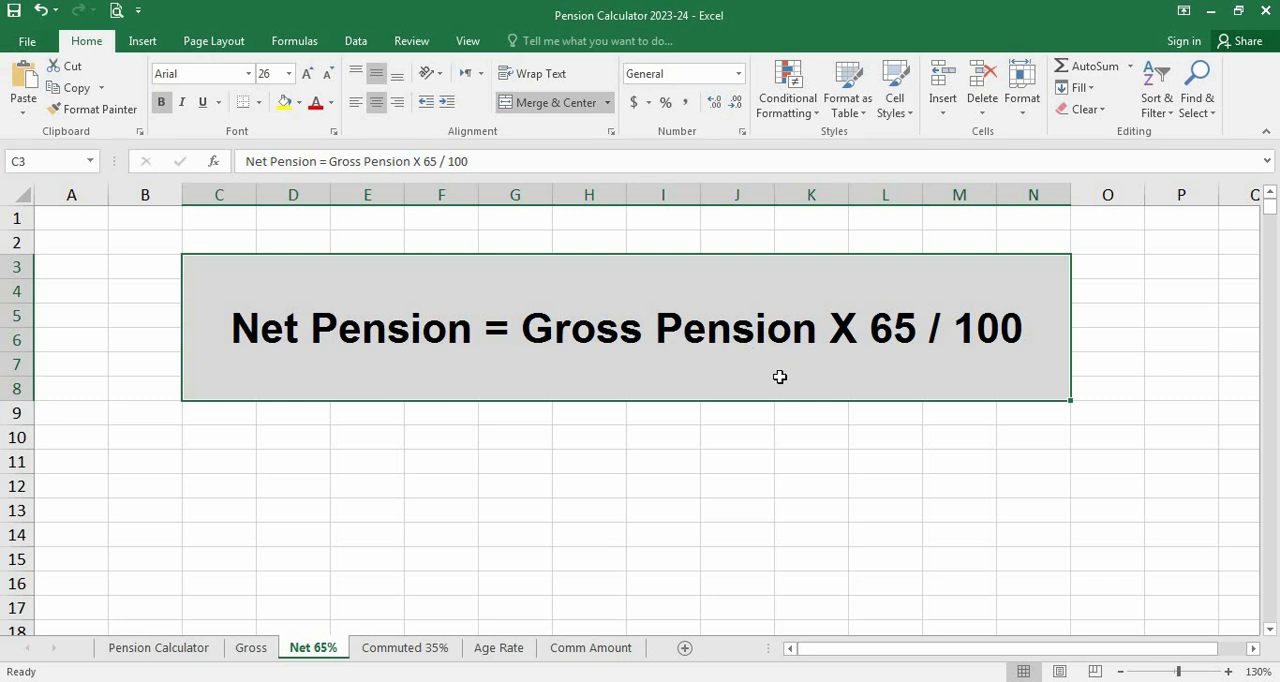
pyautogui.click(191, 649)
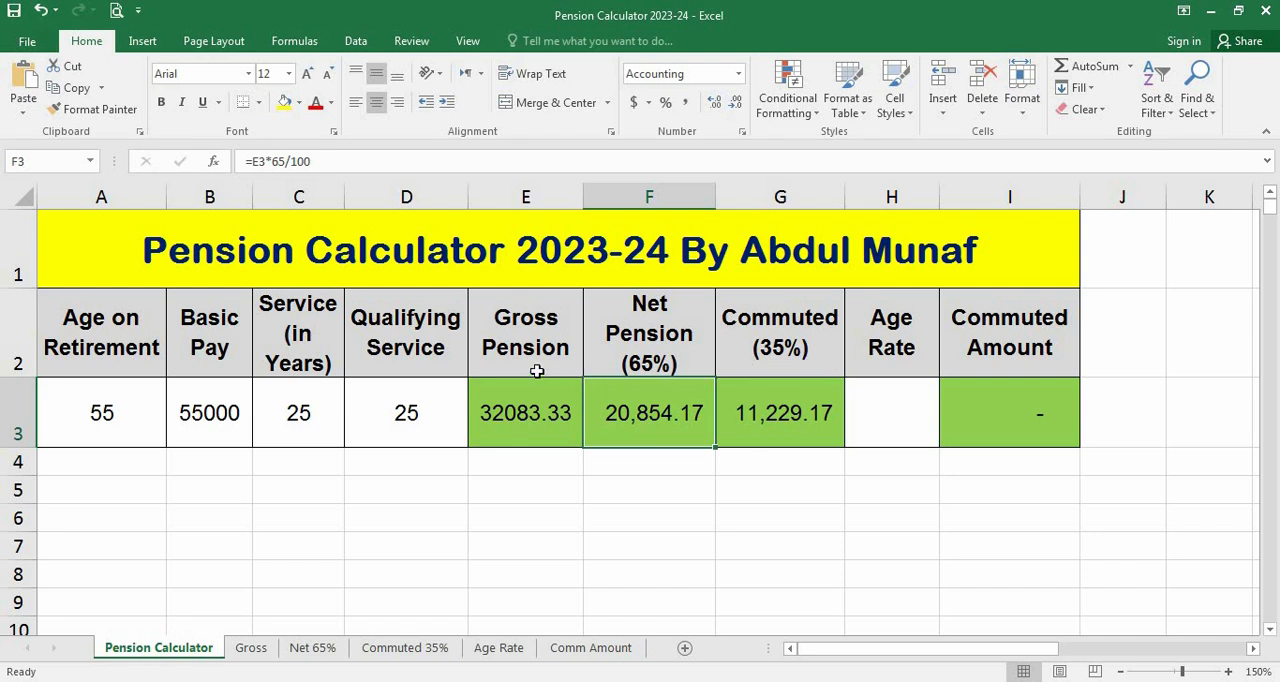
# Examine the Commuted (35%) formula in G3 and its explanation on the Commuted 35% sheet, then return to the Pension Calculator sheet
pyautogui.click(774, 437)
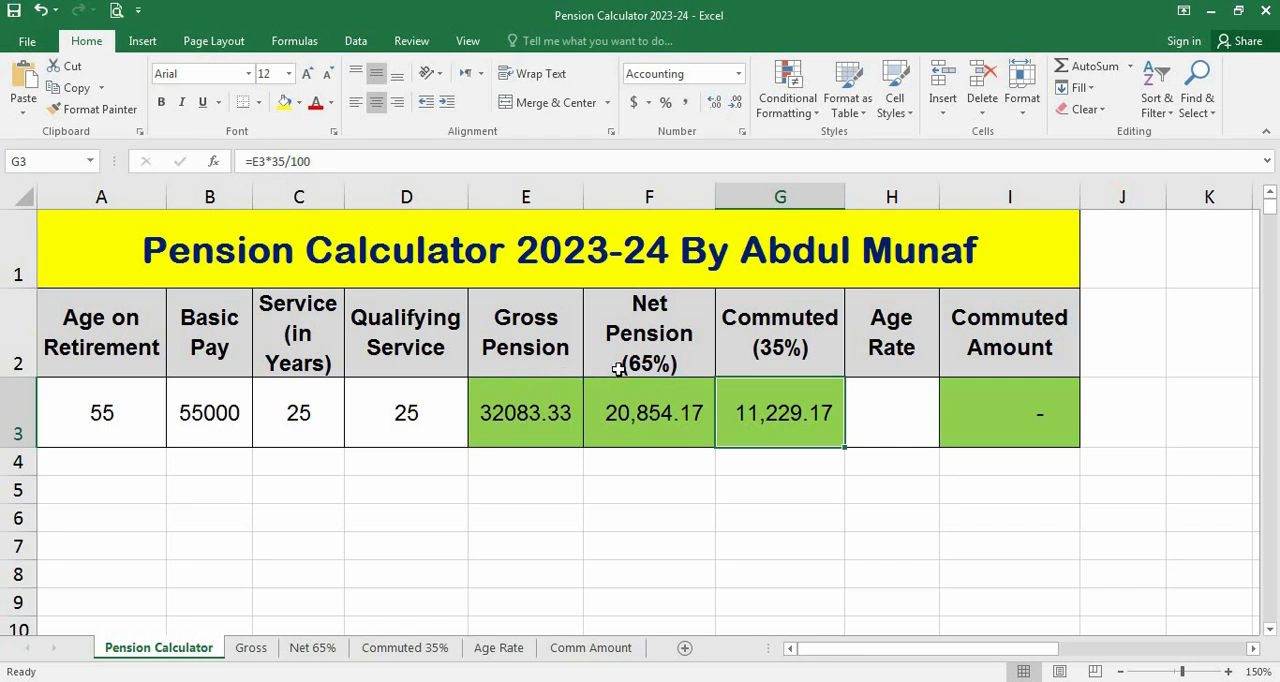
pyautogui.click(636, 400)
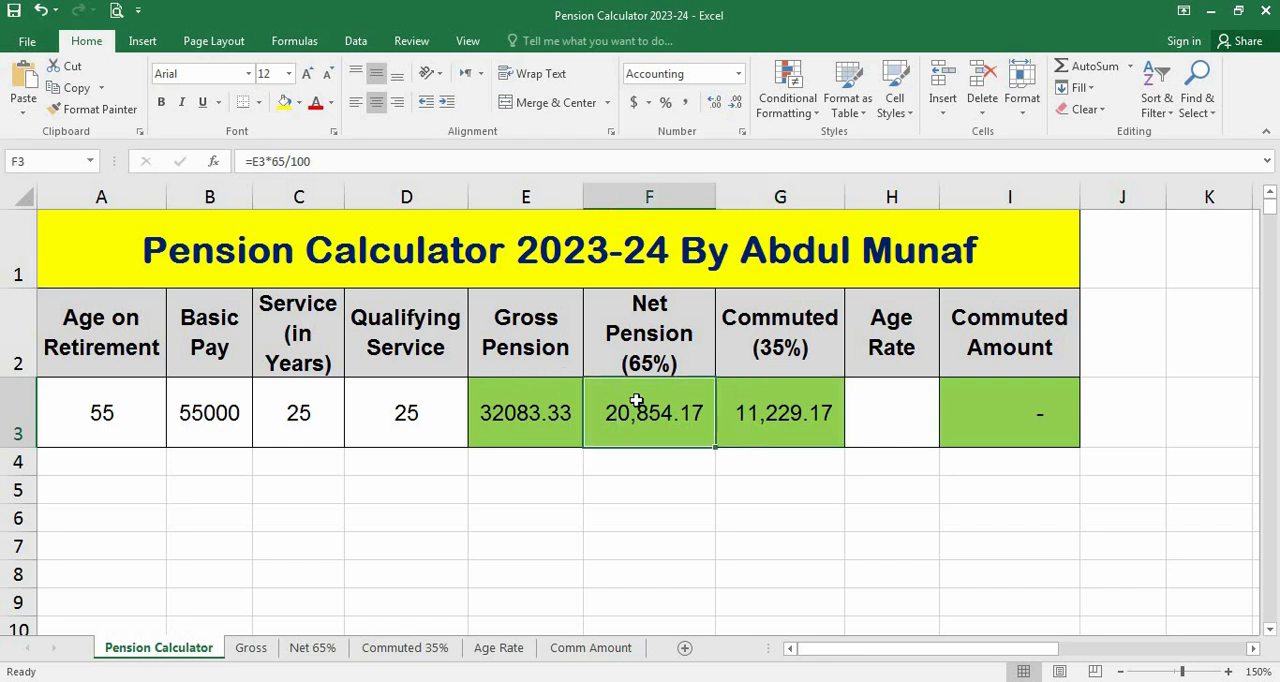
pyautogui.click(776, 395)
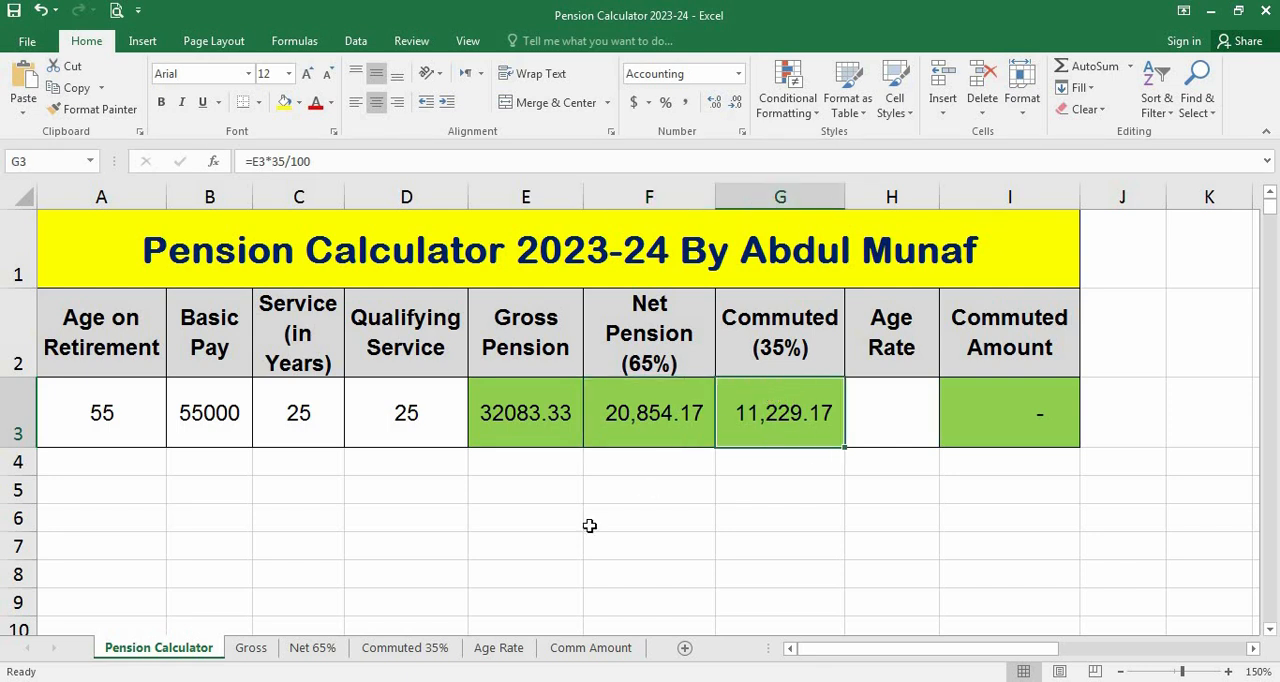
pyautogui.click(400, 648)
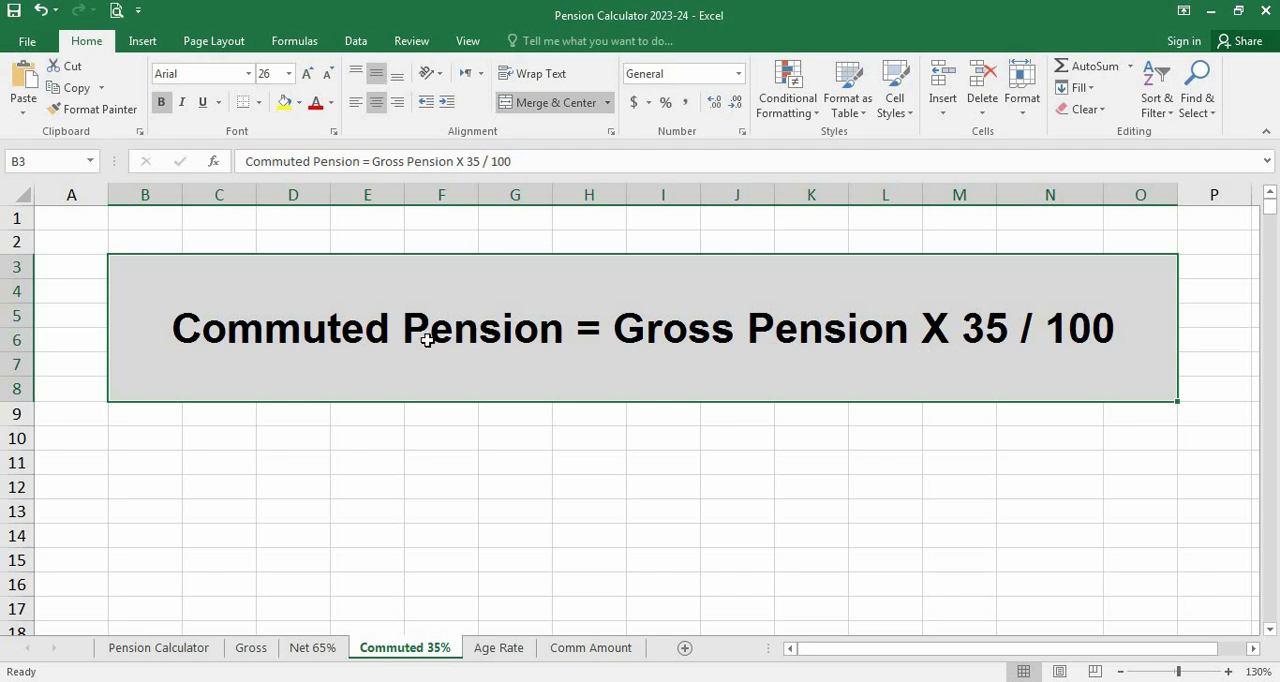
pyautogui.click(160, 650)
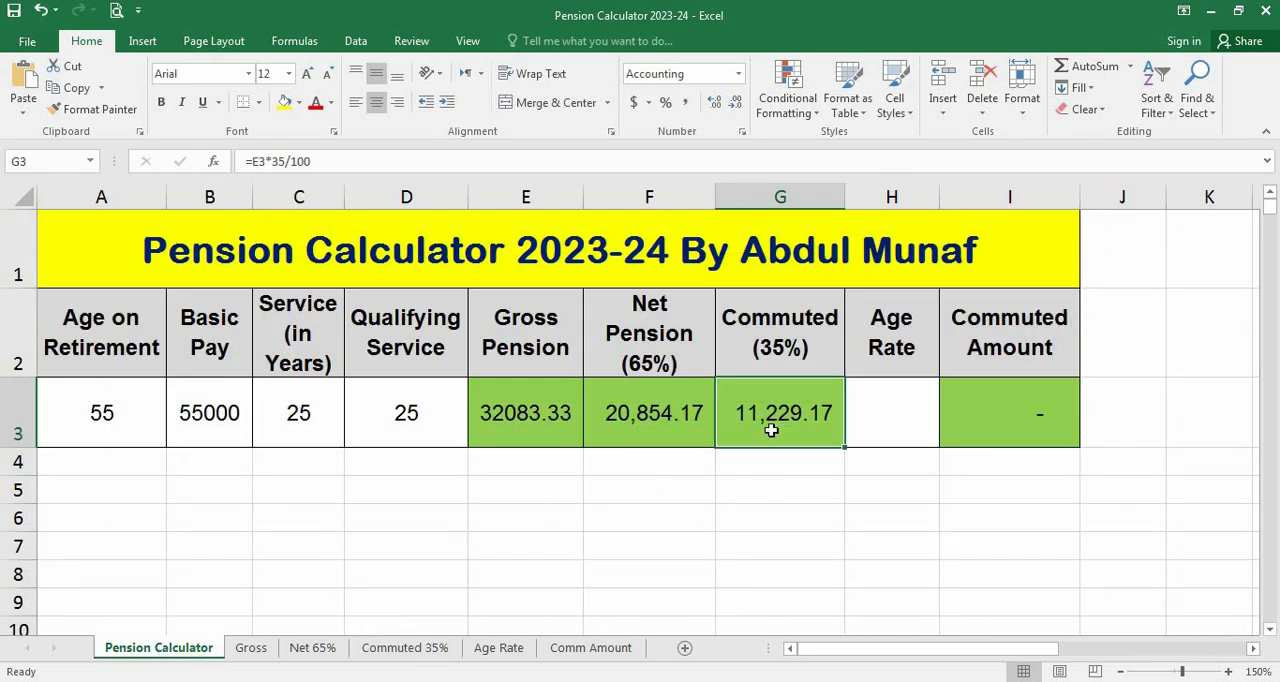
# Look up the rate for retirement age 55 on the Age Rate sheet, then return to the Pension Calculator sheet
pyautogui.click(887, 413)
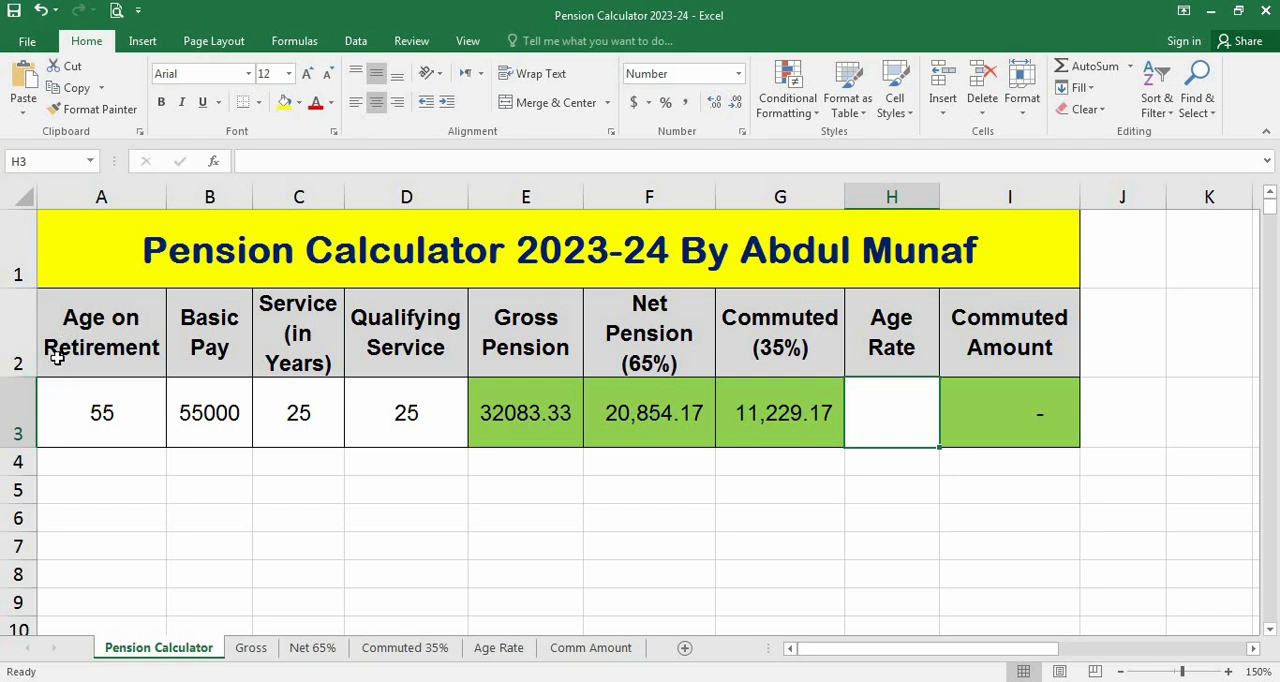
pyautogui.click(70, 416)
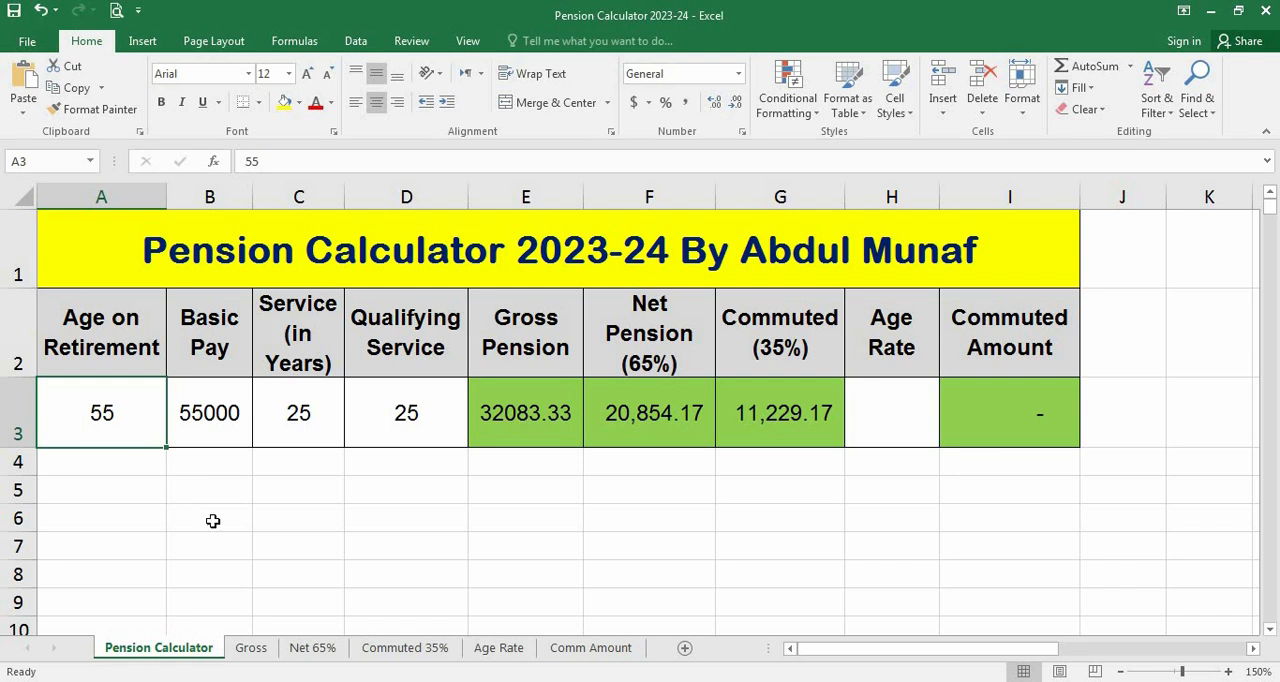
pyautogui.click(497, 650)
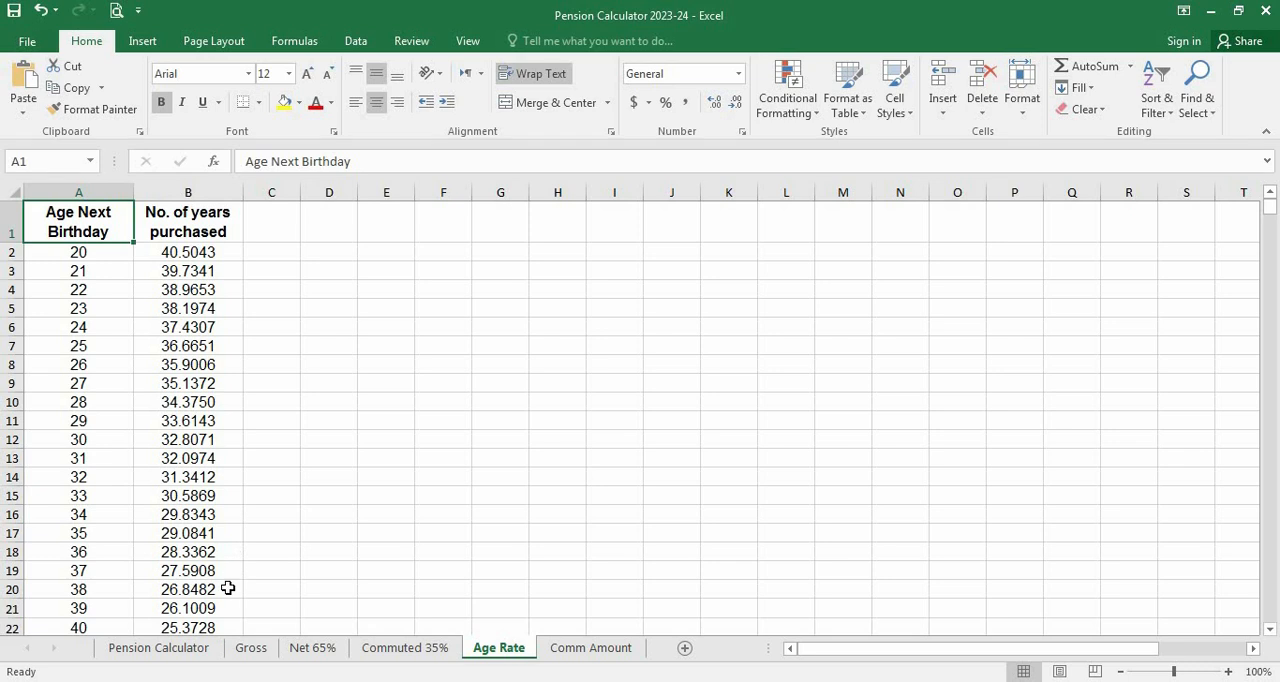
pyautogui.click(1269, 630)
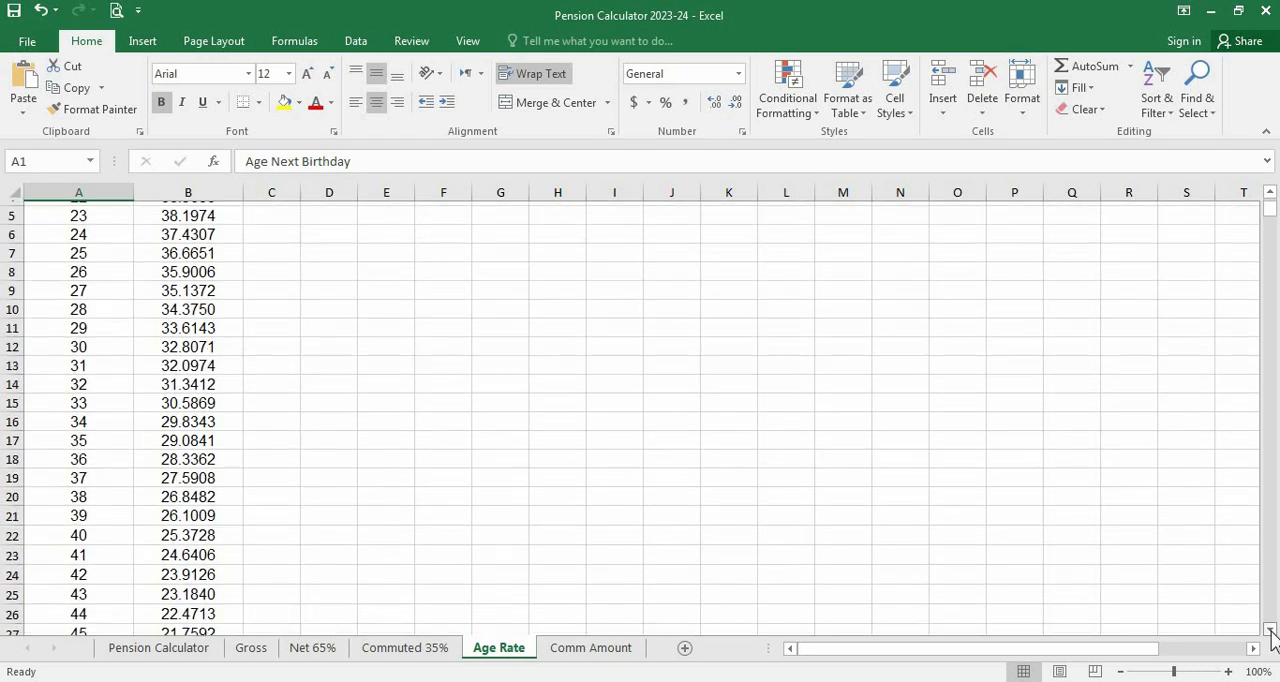
pyautogui.click(1269, 630)
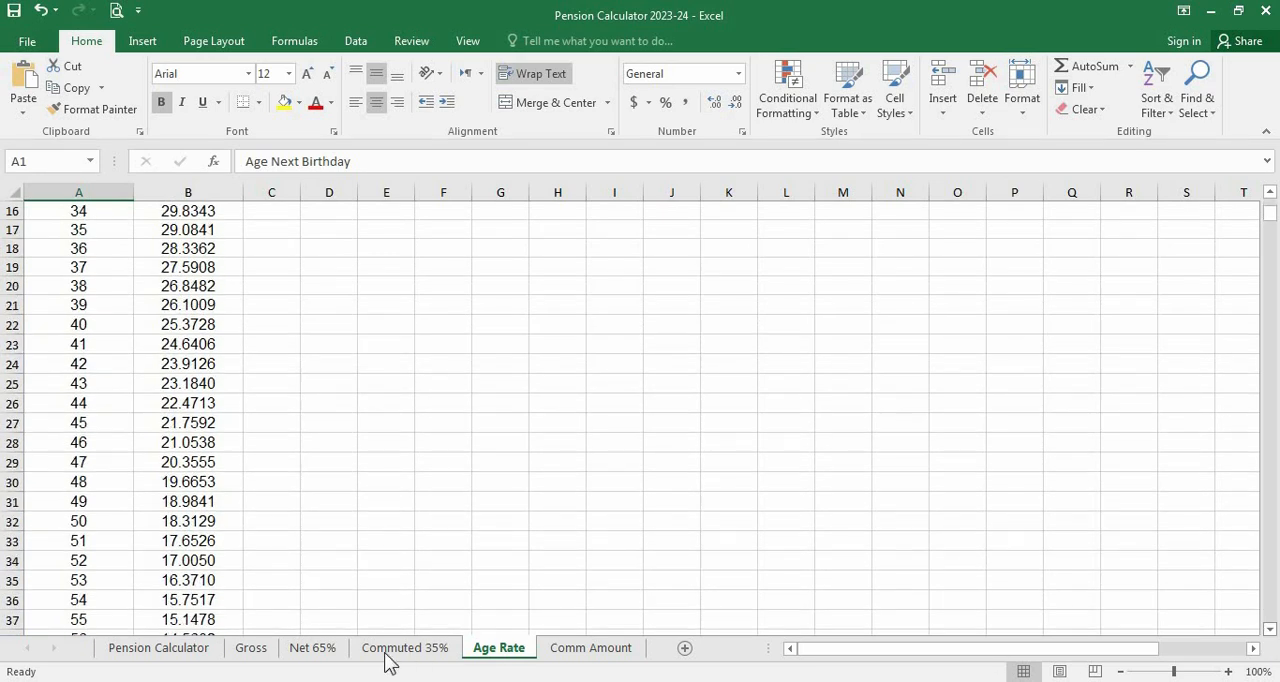
pyautogui.click(104, 620)
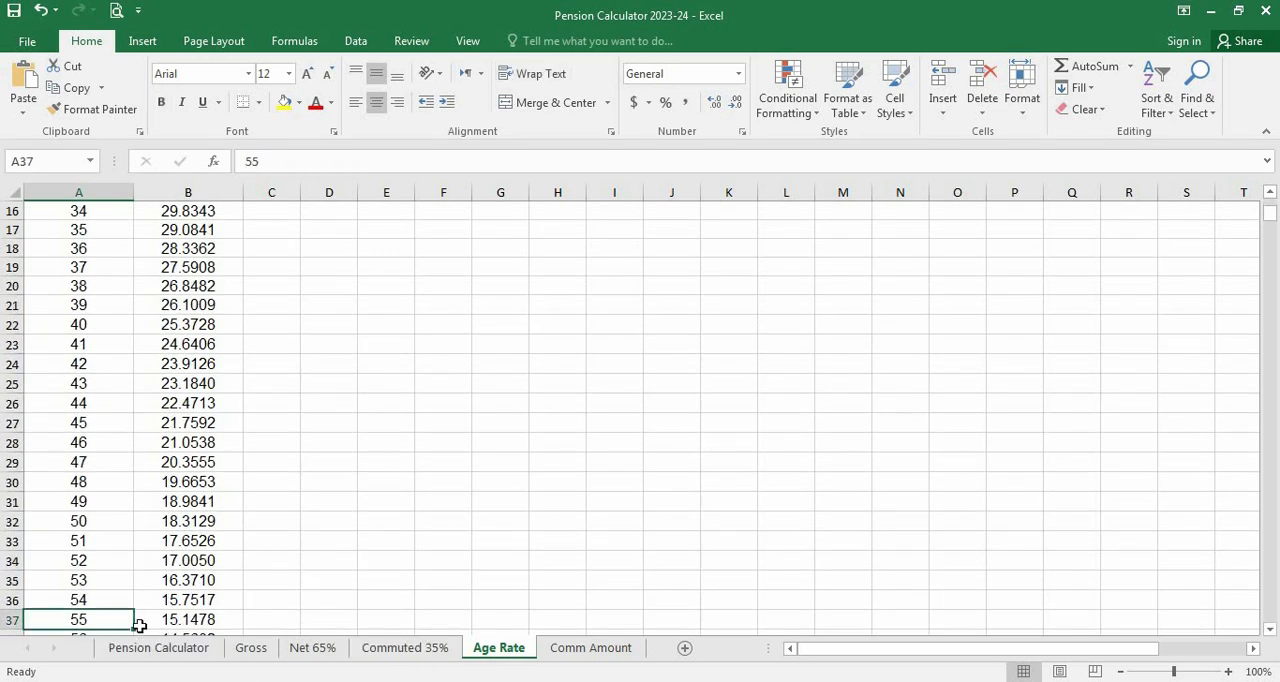
pyautogui.click(221, 621)
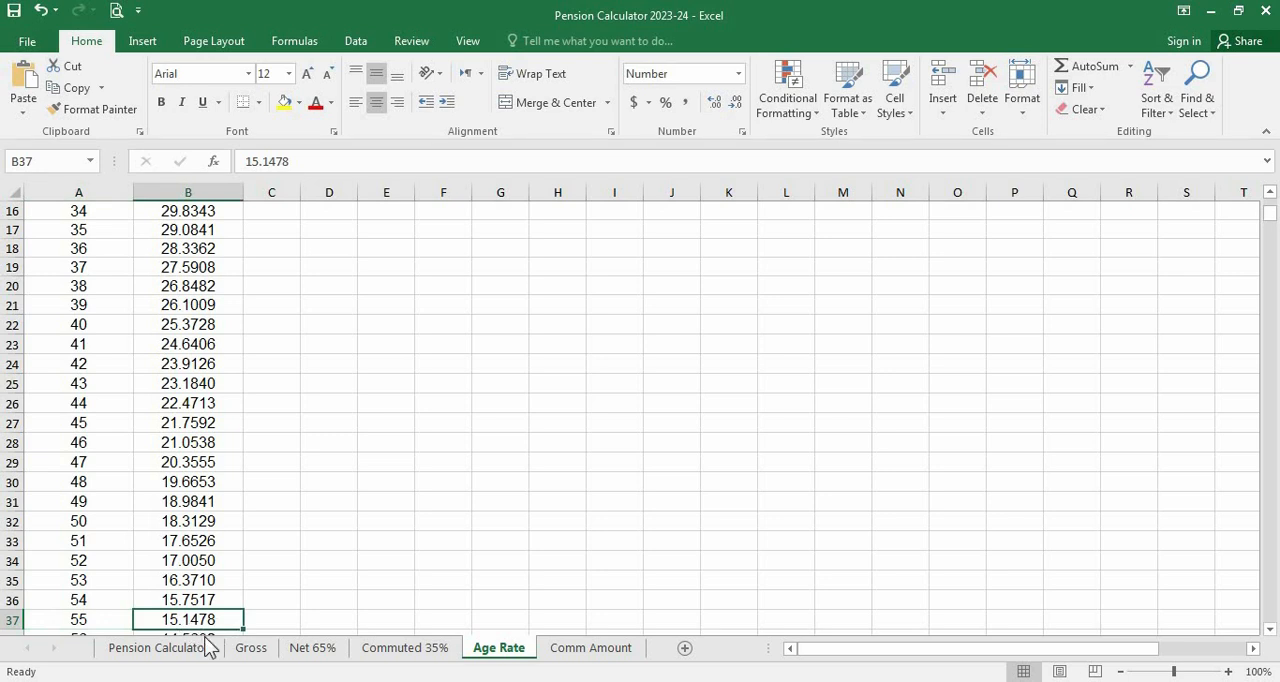
pyautogui.click(201, 652)
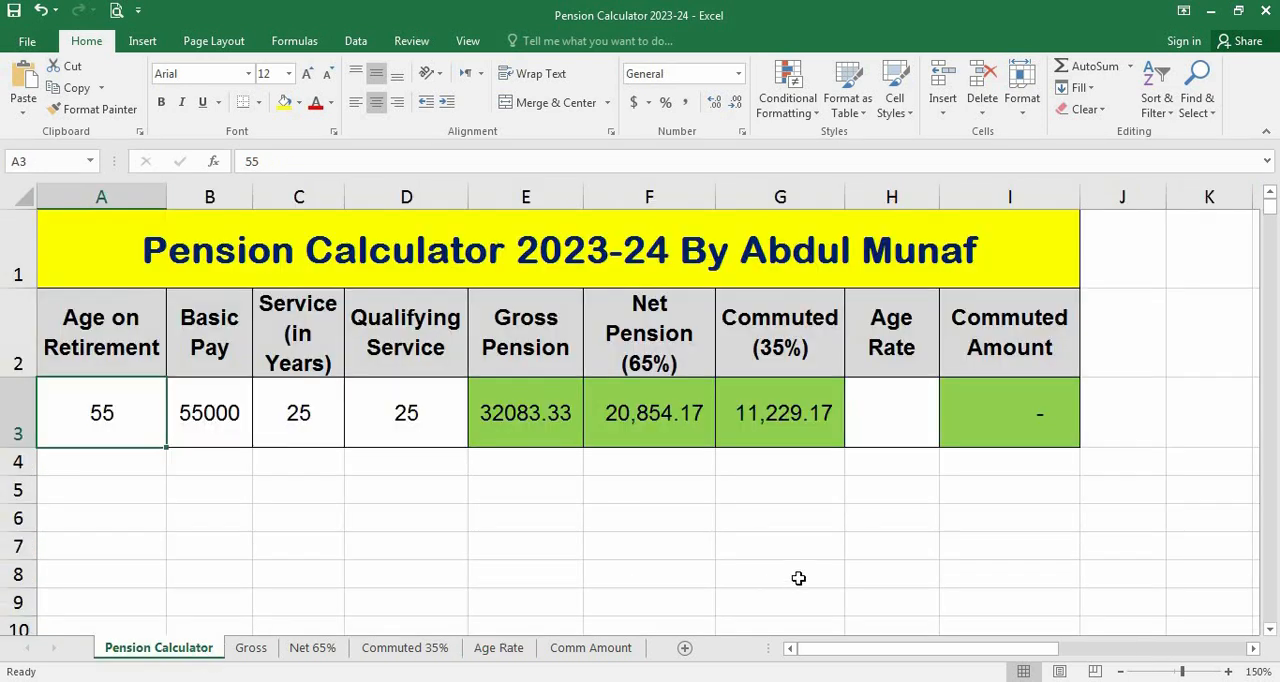
# Enter 15.1478 as the Age Rate in H3
pyautogui.click(892, 434)
pyautogui.write('1')
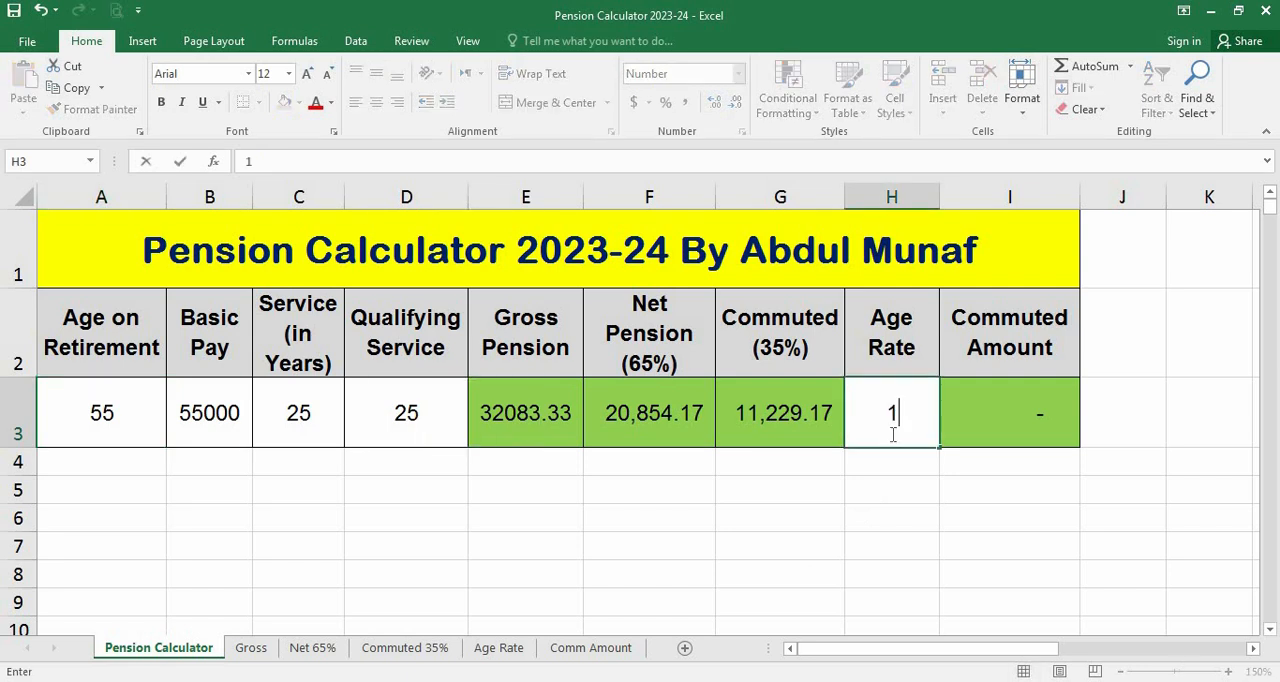
pyautogui.write('5.1478')
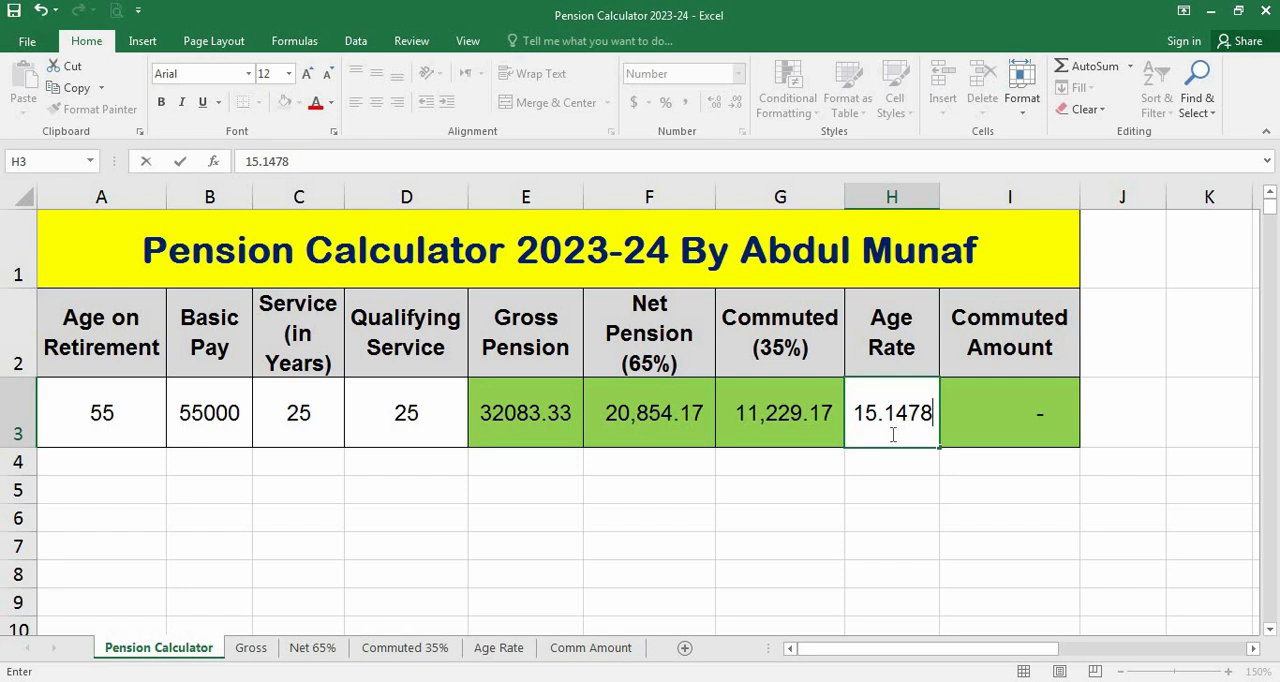
pyautogui.press('Return')
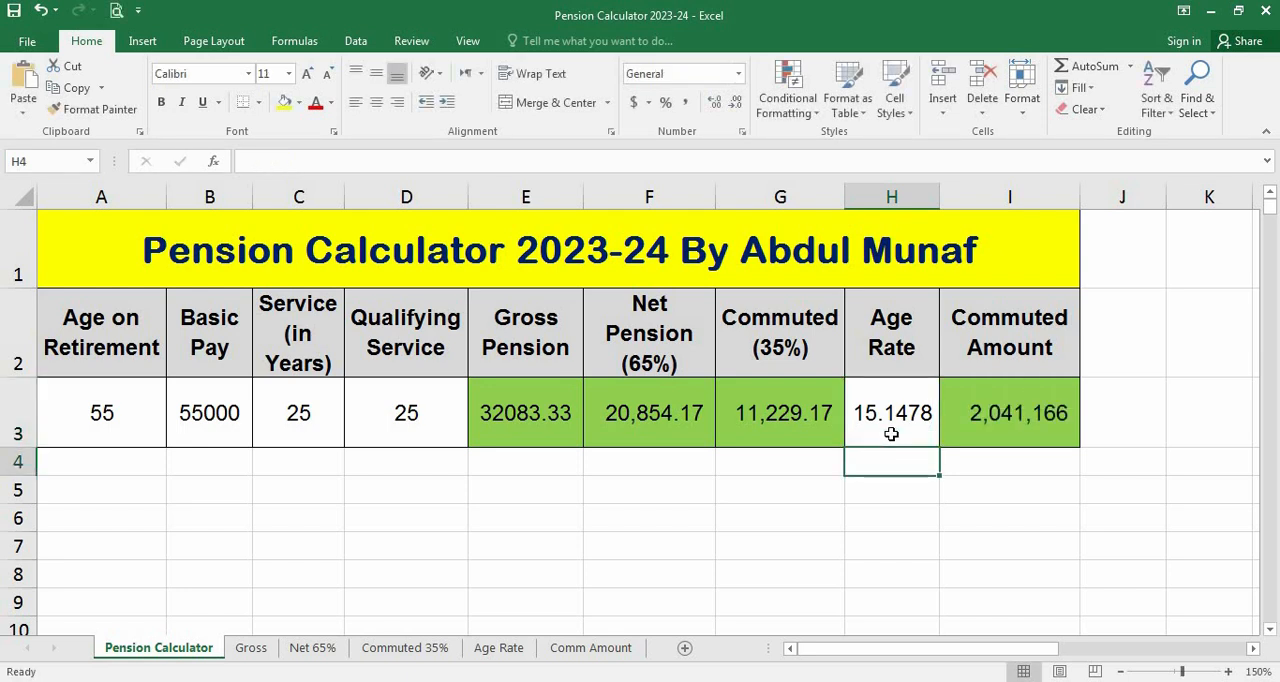
# Check the Commuted Amount formula in I3 and widen the Commuted Amount column slightly
pyautogui.click(982, 433)
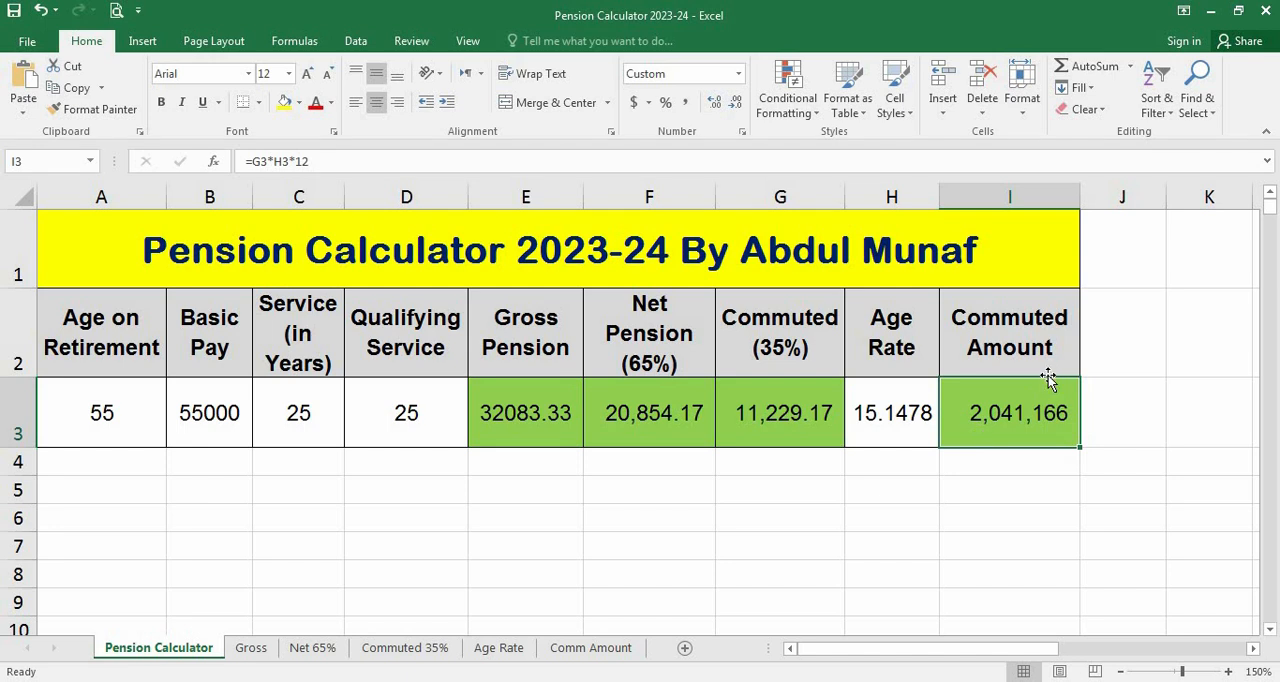
pyautogui.moveTo(1082, 188); pyautogui.dragTo(1088, 188)
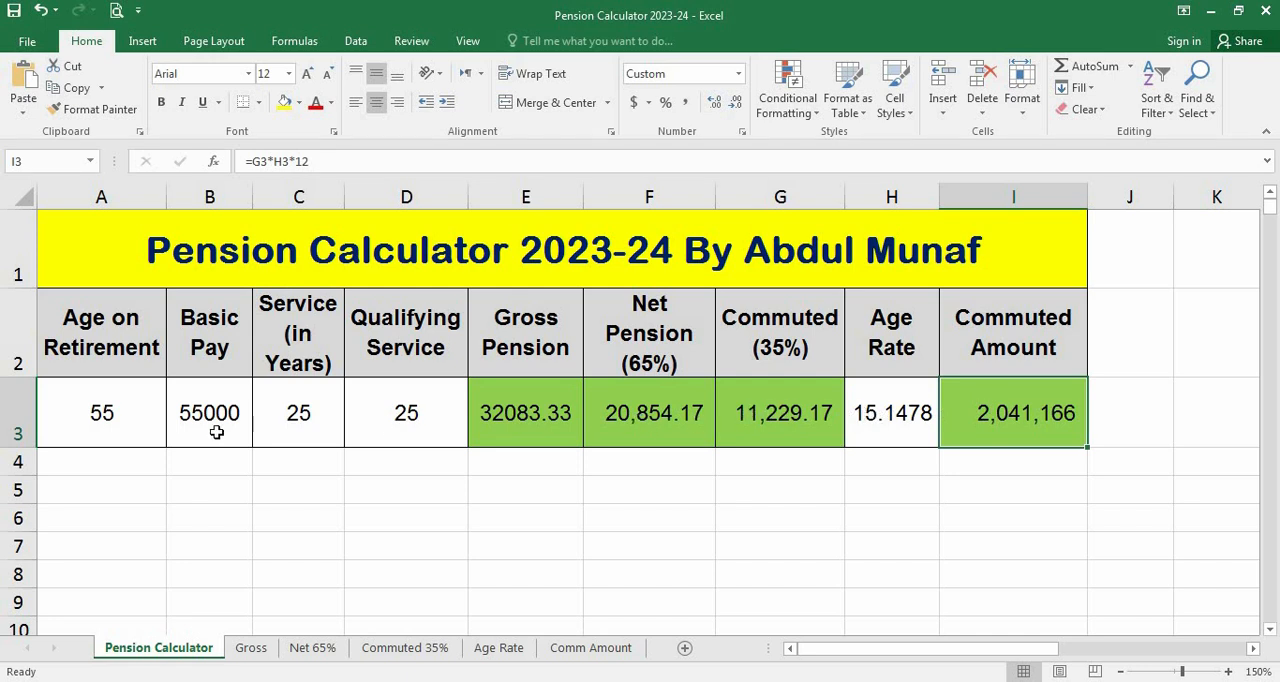
# Review the age, basic pay, service, qualifying service and age rate entries in row 3, and the matching rate on the Age Rate sheet
pyautogui.click(59, 407)
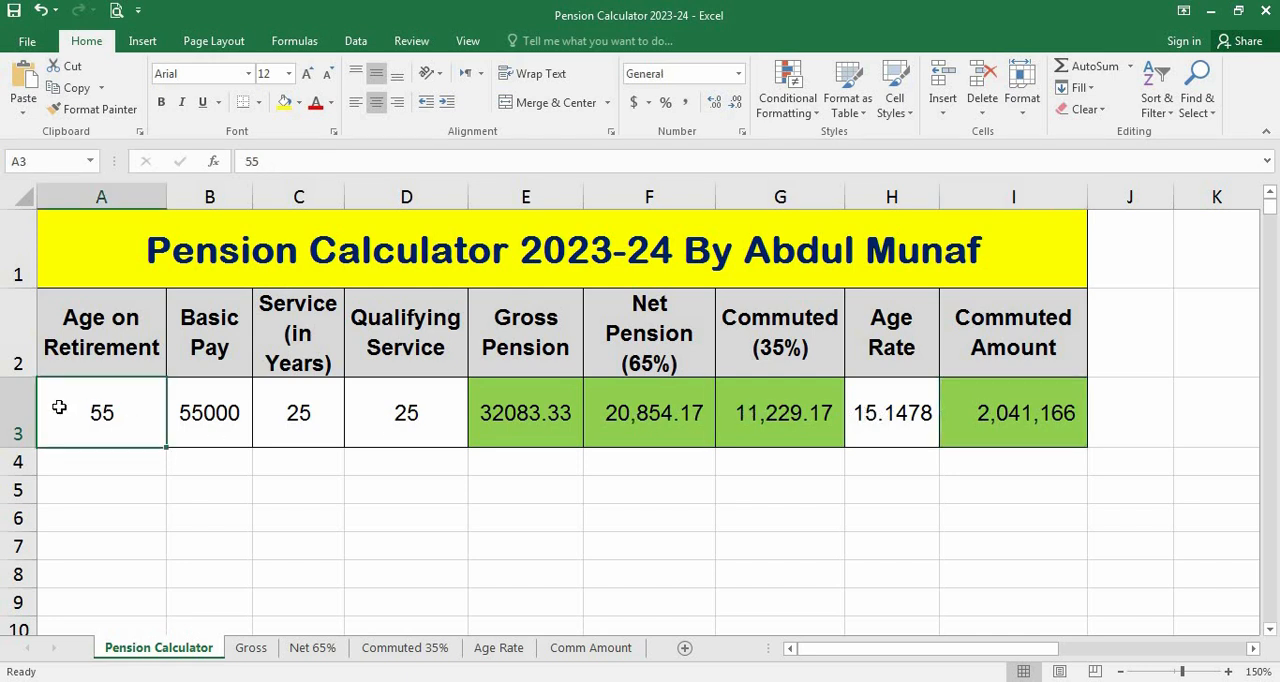
pyautogui.click(192, 432)
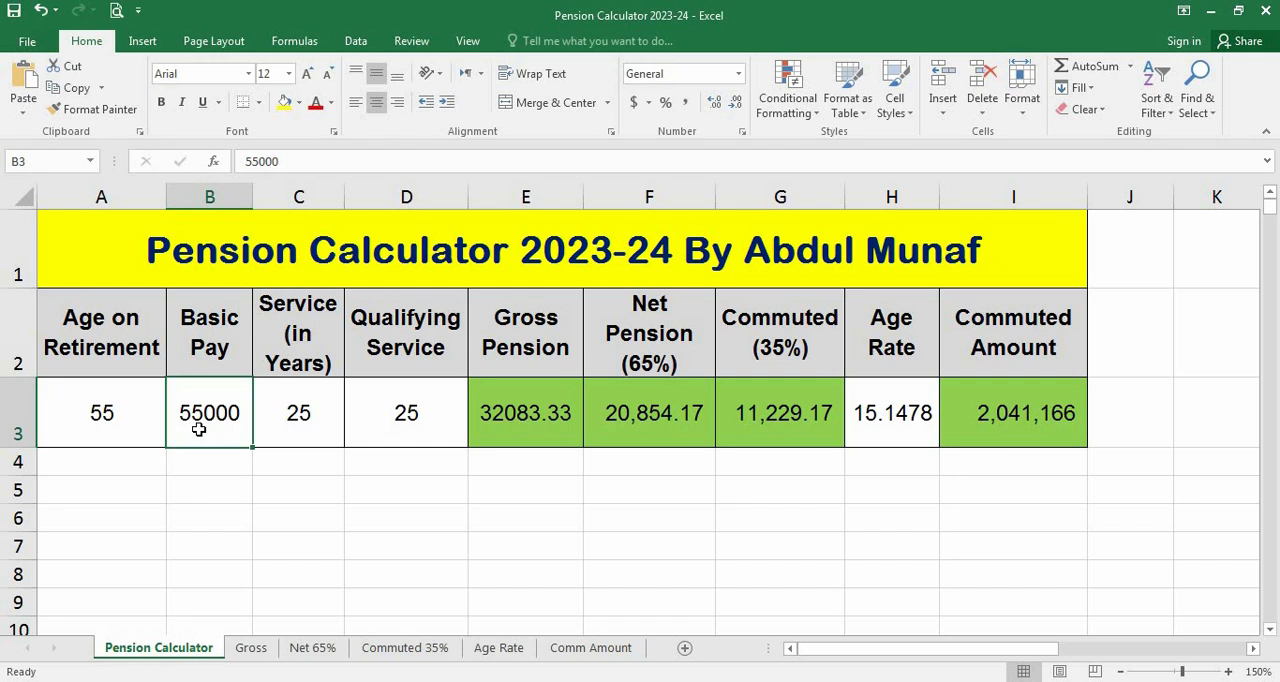
pyautogui.click(278, 431)
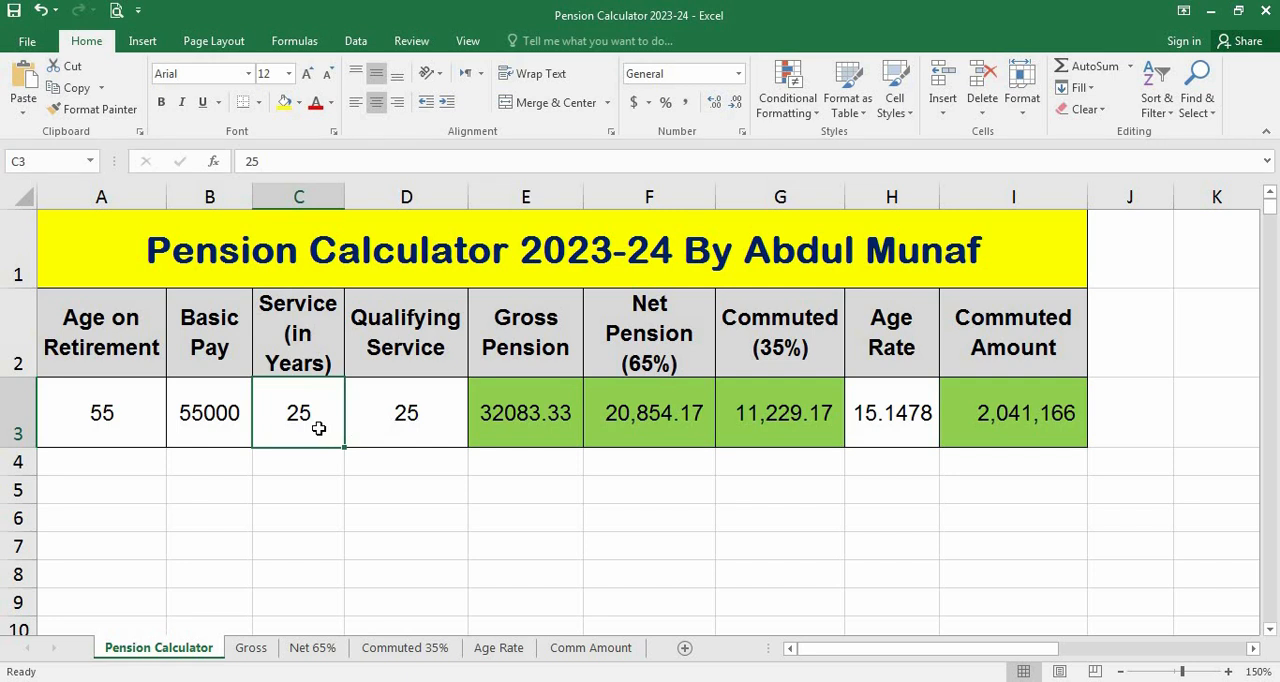
pyautogui.click(367, 422)
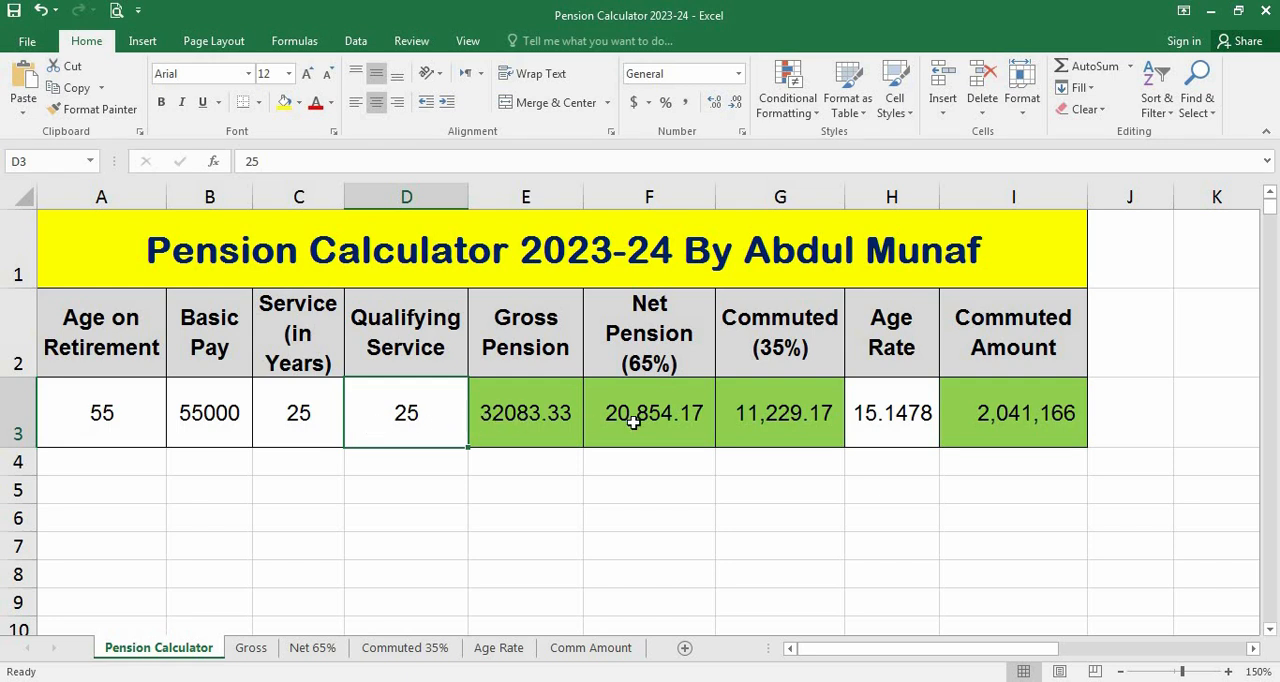
pyautogui.click(862, 428)
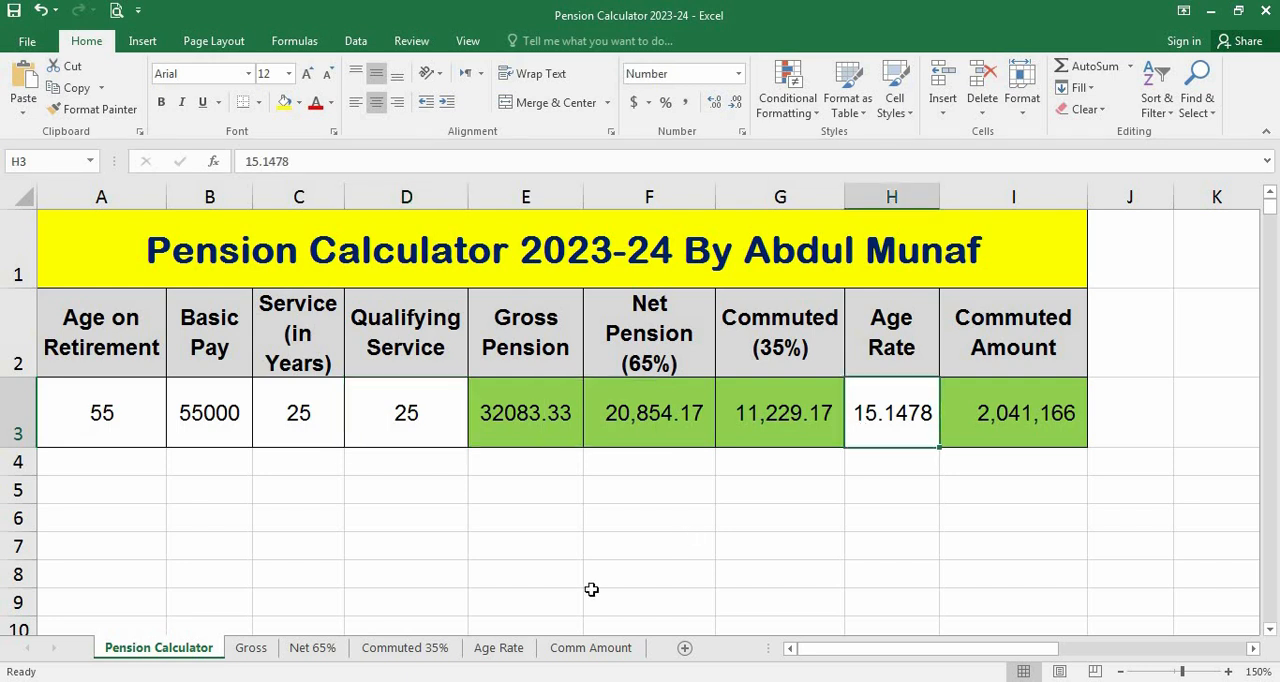
pyautogui.click(499, 648)
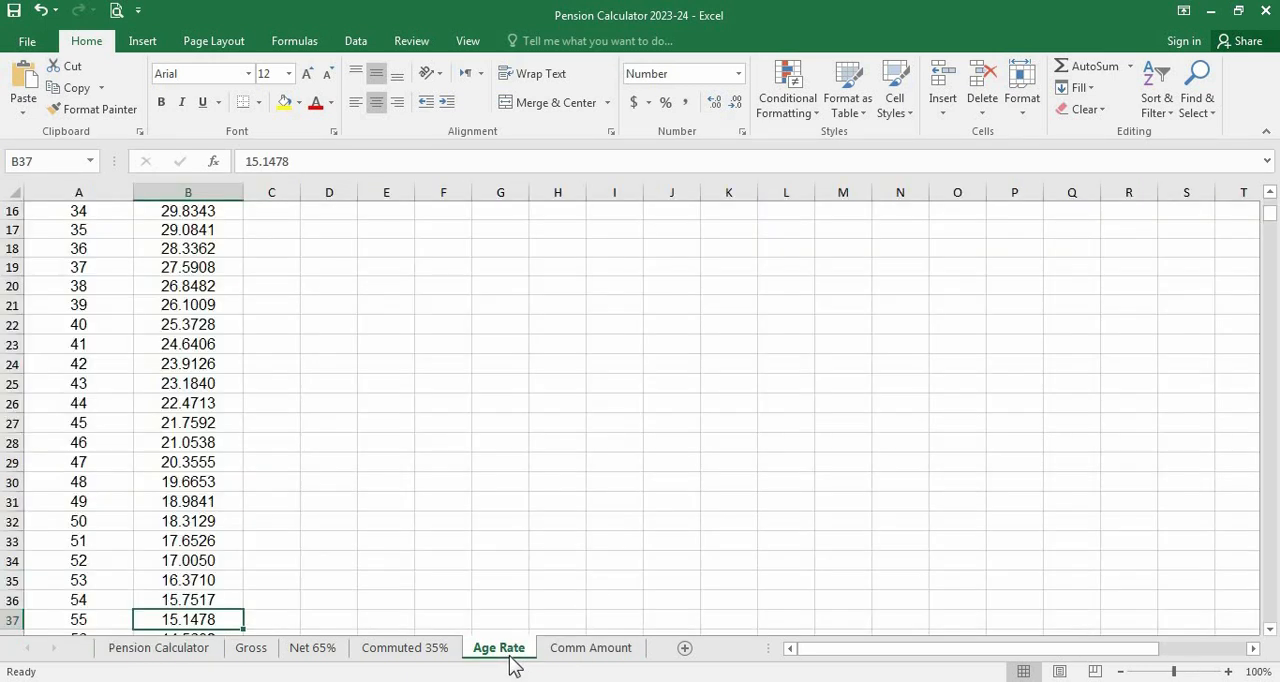
# Examine the commuted amount explanation on the Comm Amount sheet, then compare it with the I3 formula on the Pension Calculator sheet
pyautogui.click(564, 656)
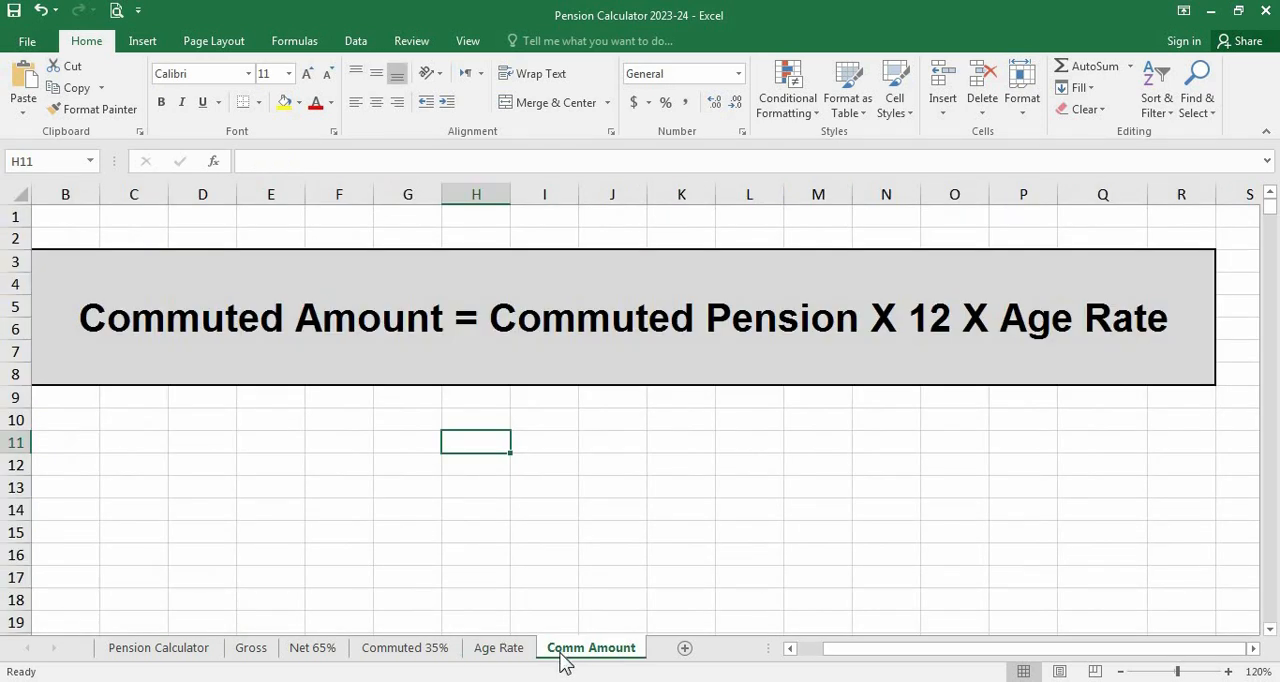
pyautogui.click(513, 365)
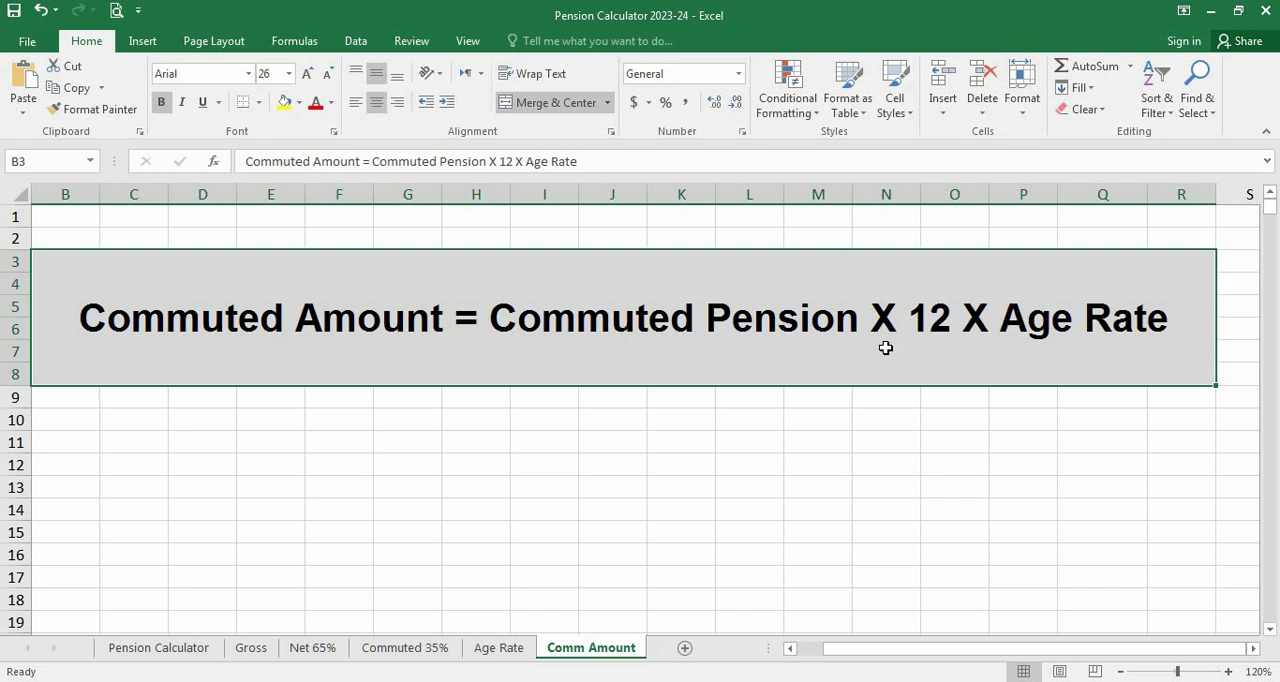
pyautogui.click(197, 655)
pyautogui.click(1023, 357)
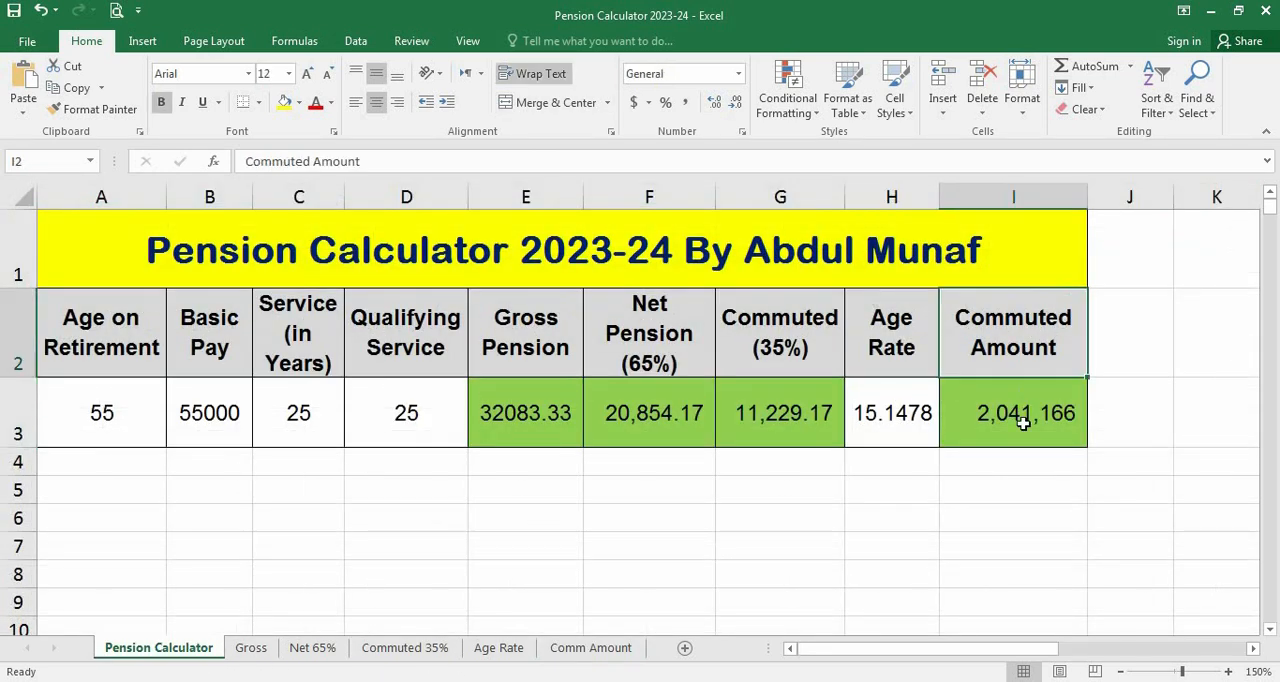
pyautogui.click(1023, 423)
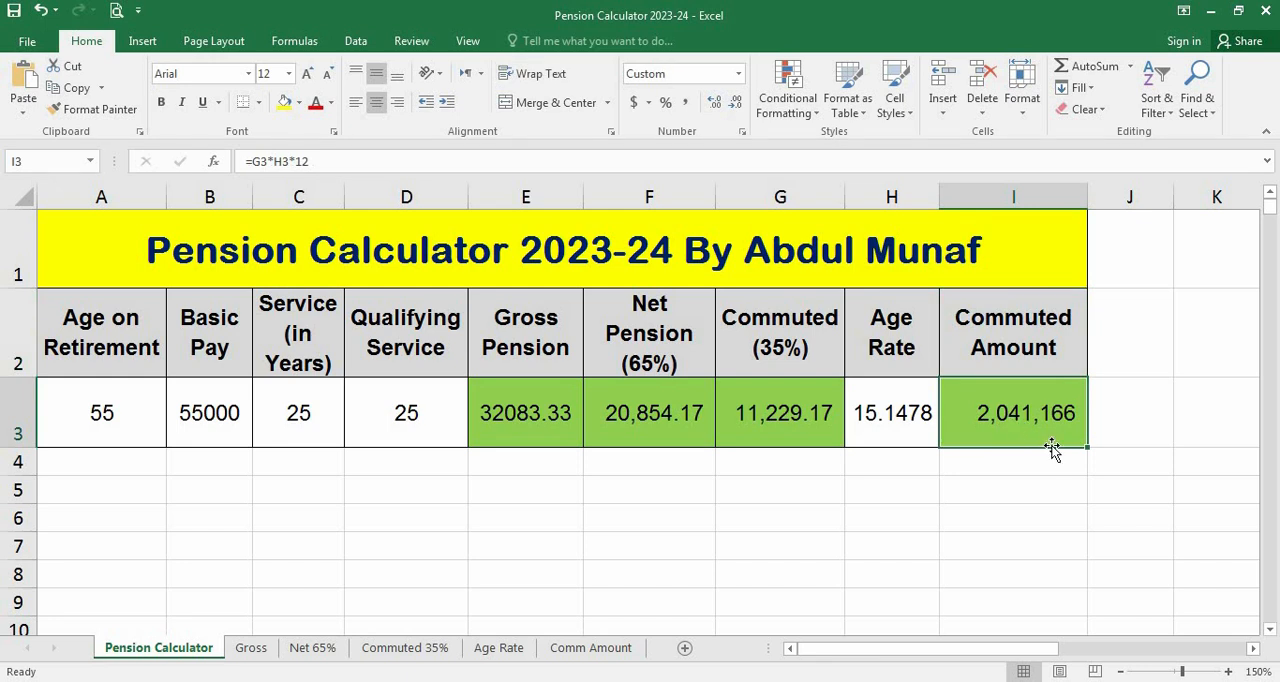